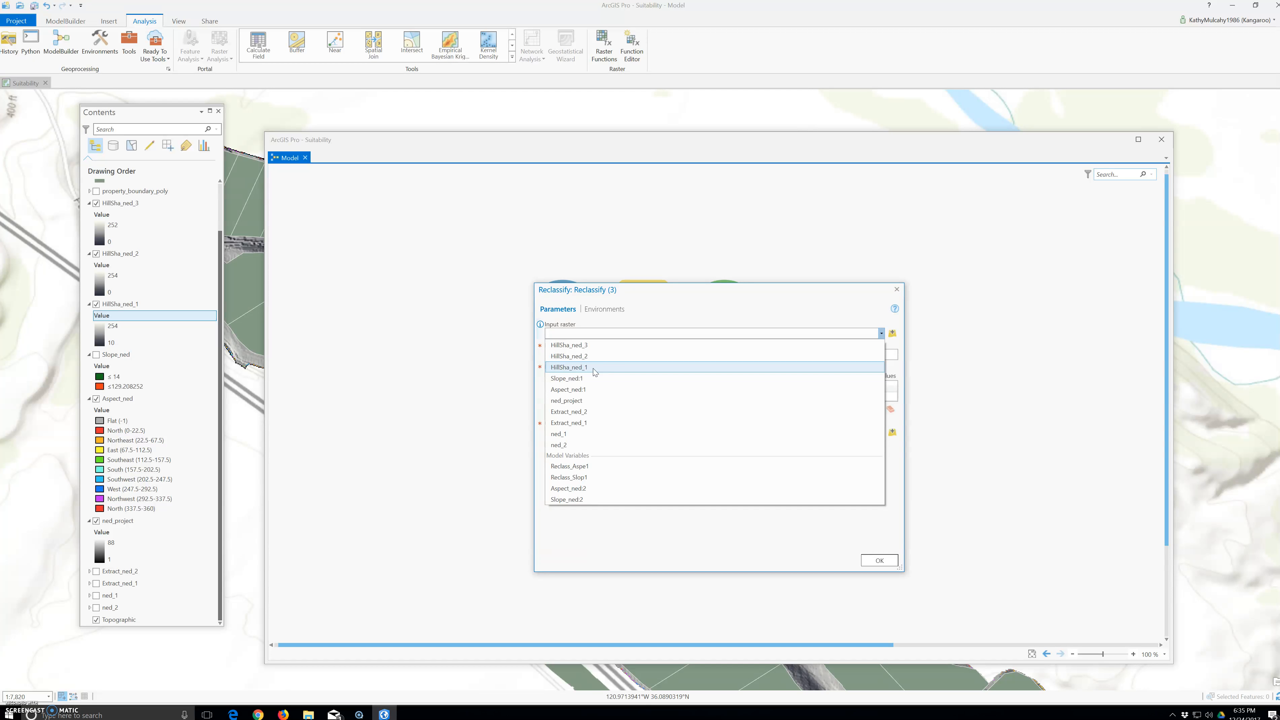
Set HillSha_ned_3 as the input raster of Reclassify (3) and reclassify values 0 to 90 as 0
{"action": "left_click", "coordinate": [609, 346]}
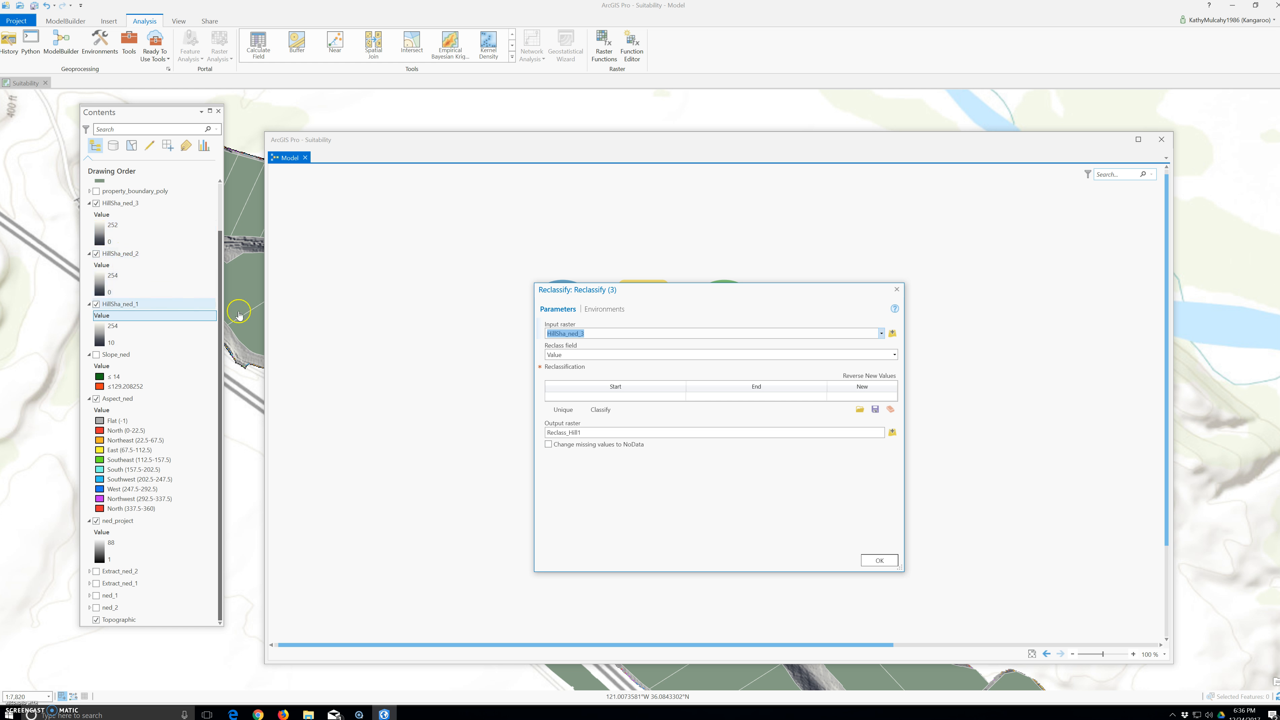
{"action": "left_click", "coordinate": [584, 399]}
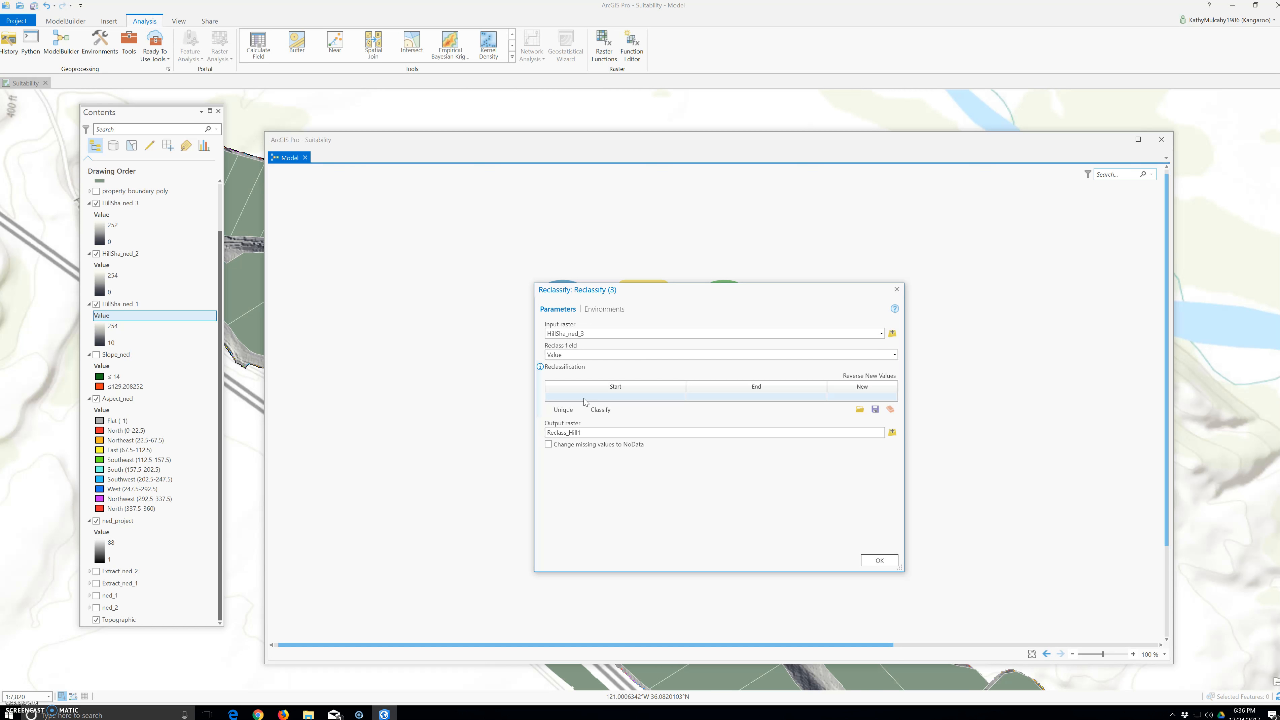
{"action": "left_click", "coordinate": [585, 400]}
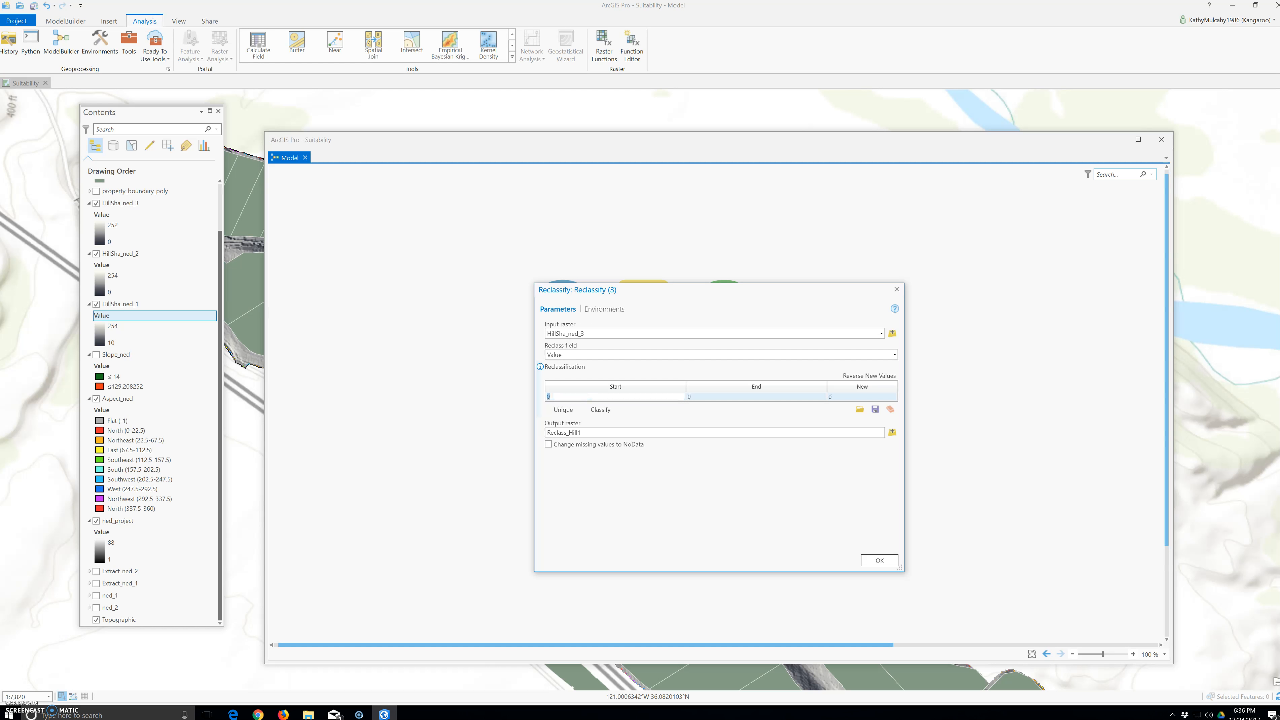
{"action": "key", "text": "Tab"}
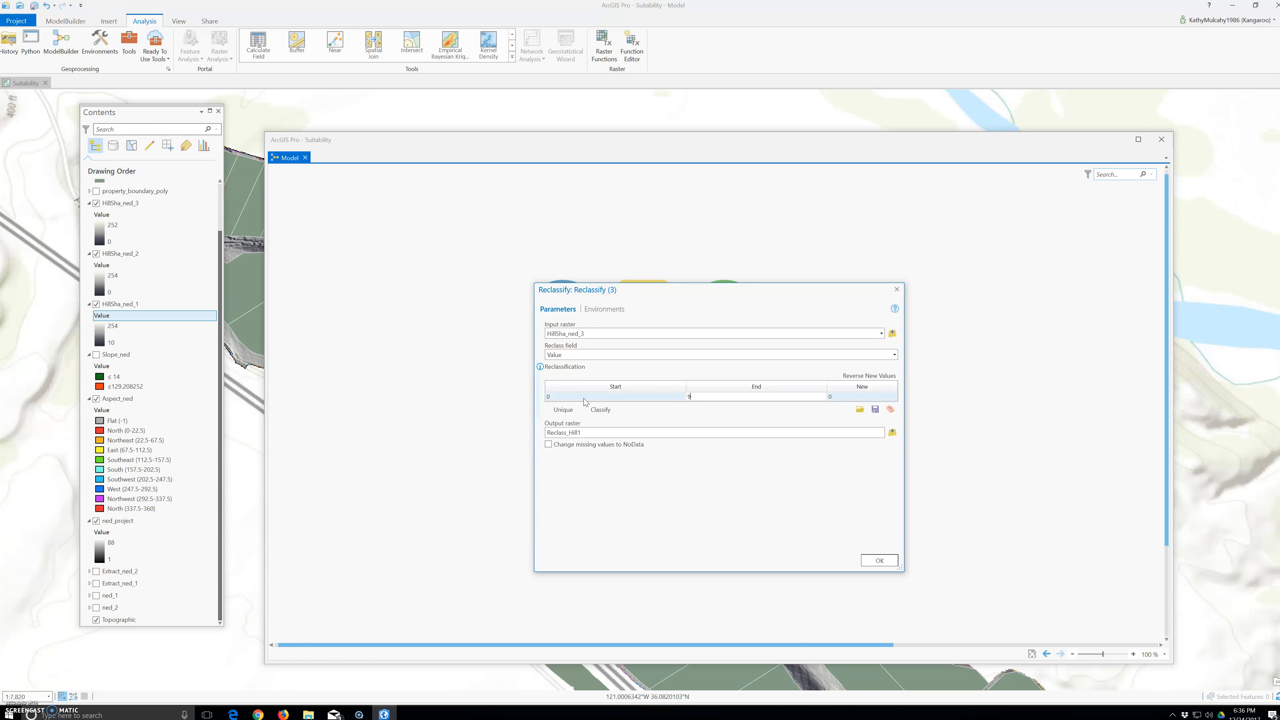
{"action": "type", "text": "90"}
{"action": "key", "text": "Tab"}
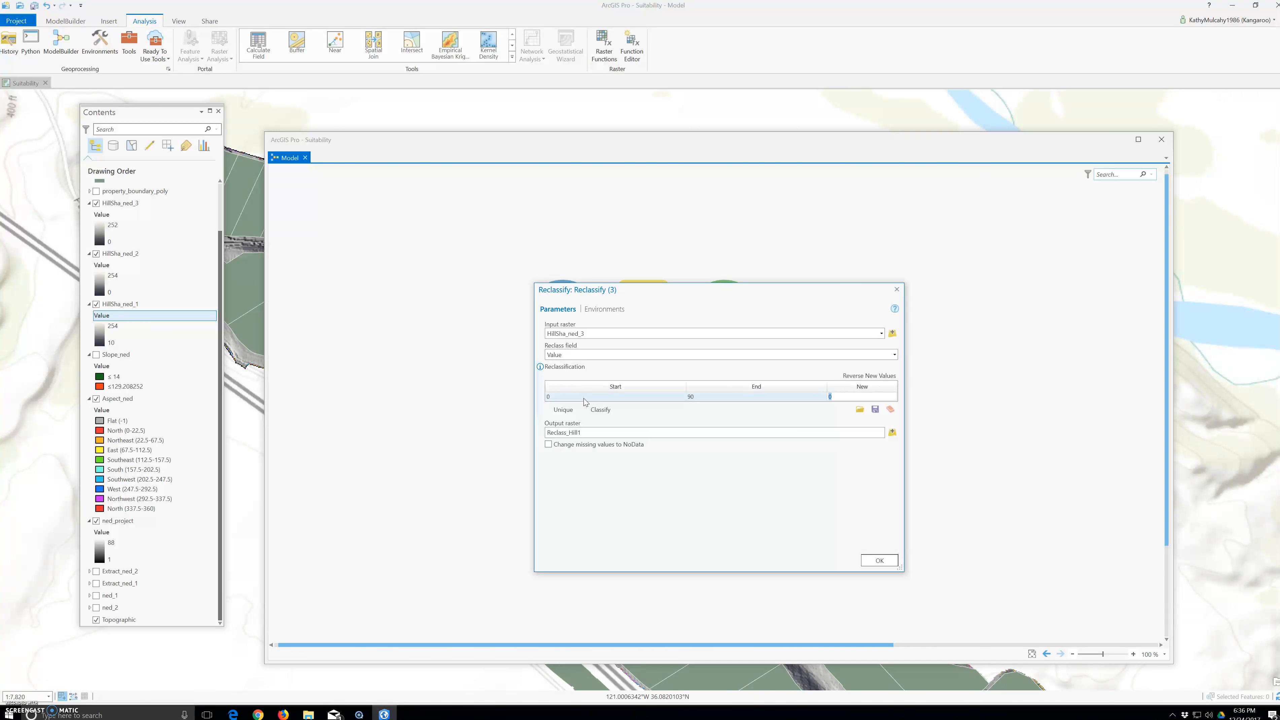
{"action": "key", "text": "Tab"}
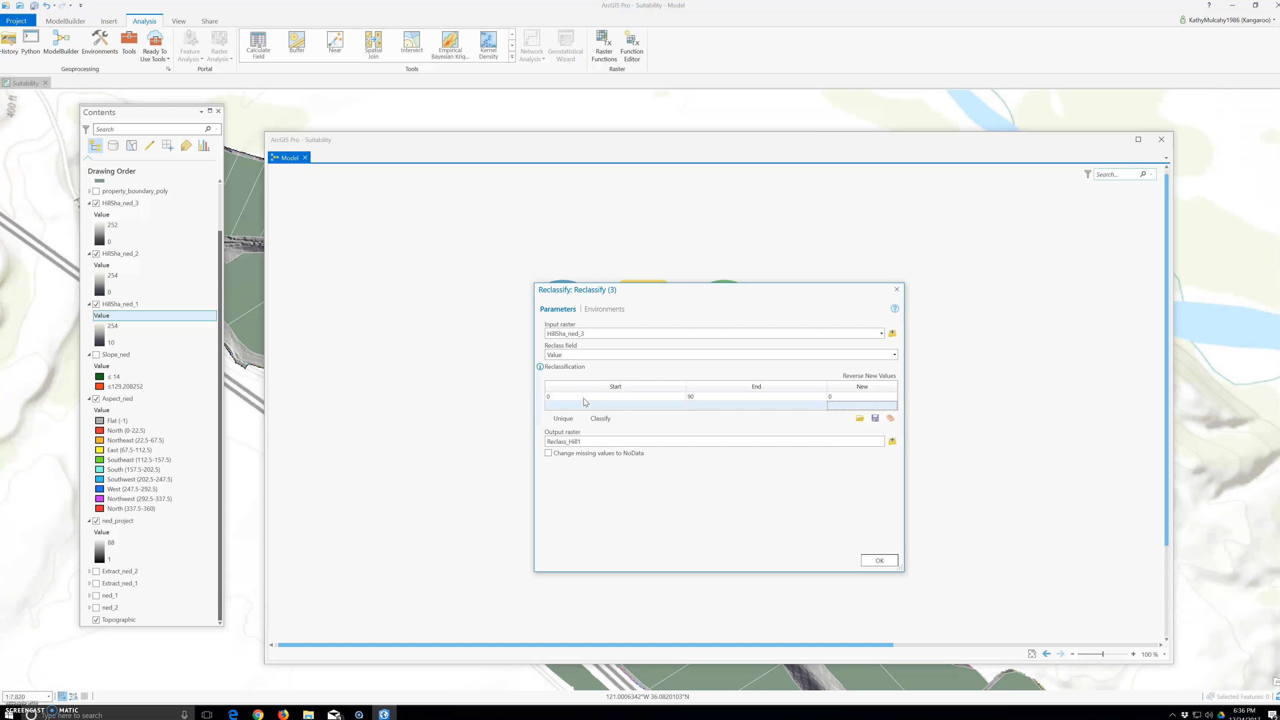
Add a second reclassification row that assigns values 91 to 252 the new value 1
{"action": "type", "text": "91"}
{"action": "left_click", "coordinate": [591, 405]}
{"action": "type", "text": "91"}
{"action": "key", "text": "Tab"}
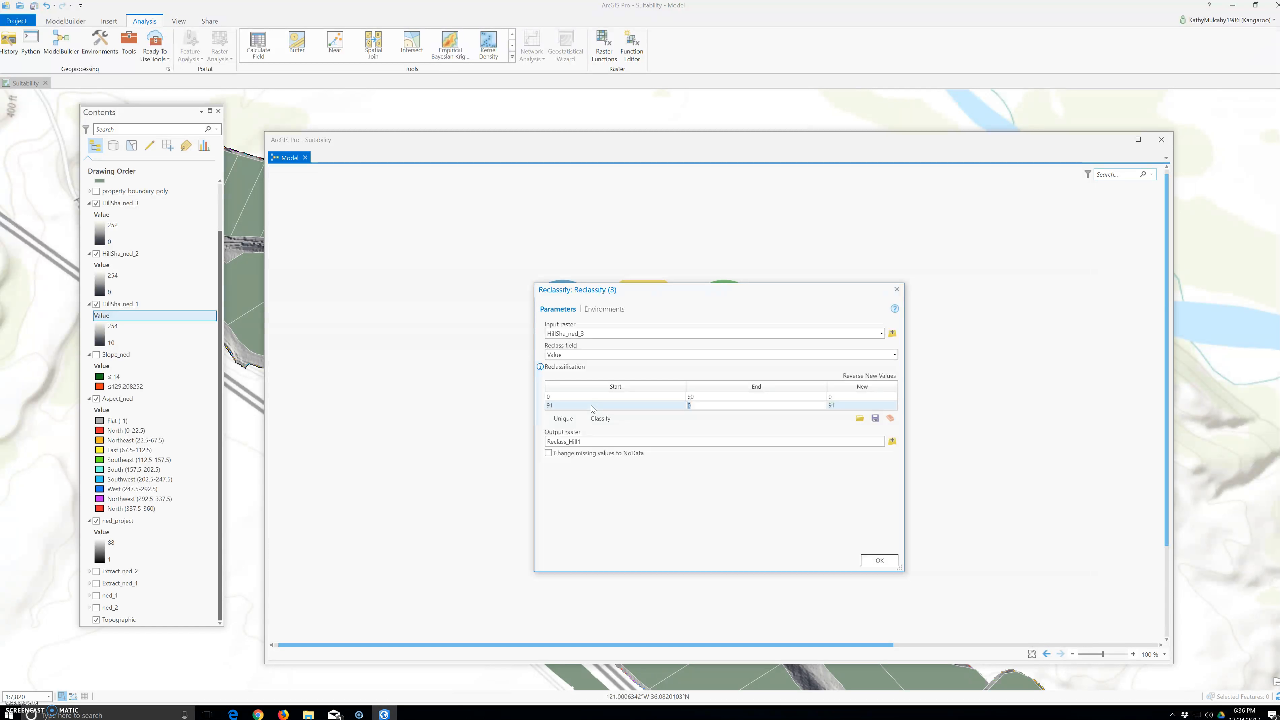
{"action": "type", "text": "252"}
{"action": "key", "text": "Tab"}
{"action": "type", "text": "1"}
{"action": "key", "text": "Return"}
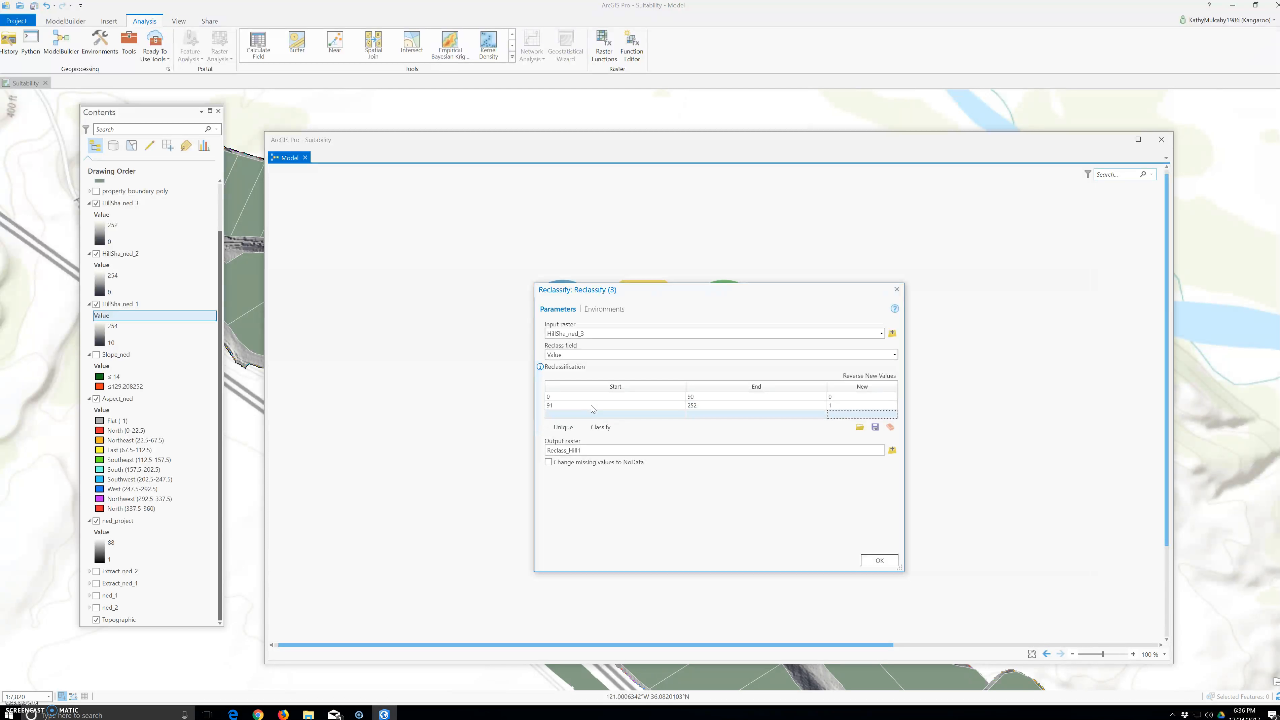
Add a third reclassification row with NODATA as start, end and new value, and accept the Reclassify (3) settings
{"action": "type", "text": "NODATA"}
{"action": "left_click", "coordinate": [587, 415]}
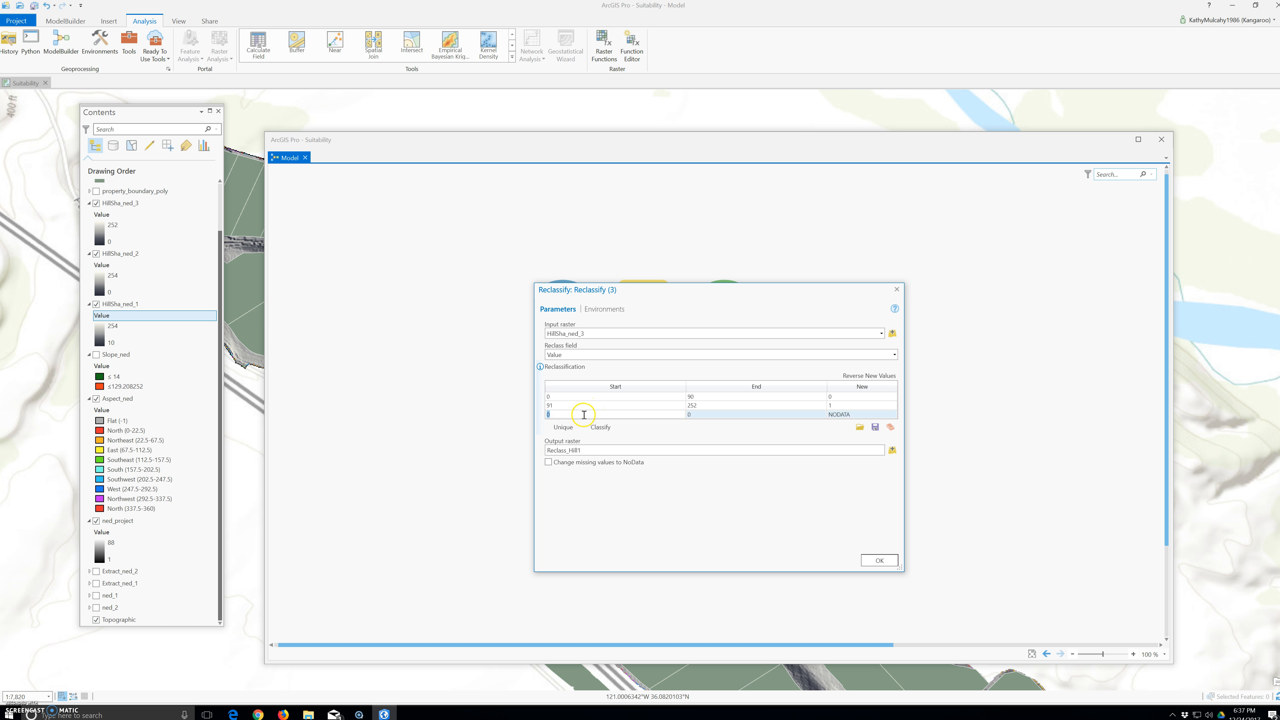
{"action": "type", "text": "NODATA"}
{"action": "left_click", "coordinate": [706, 415]}
{"action": "type", "text": "NOD"}
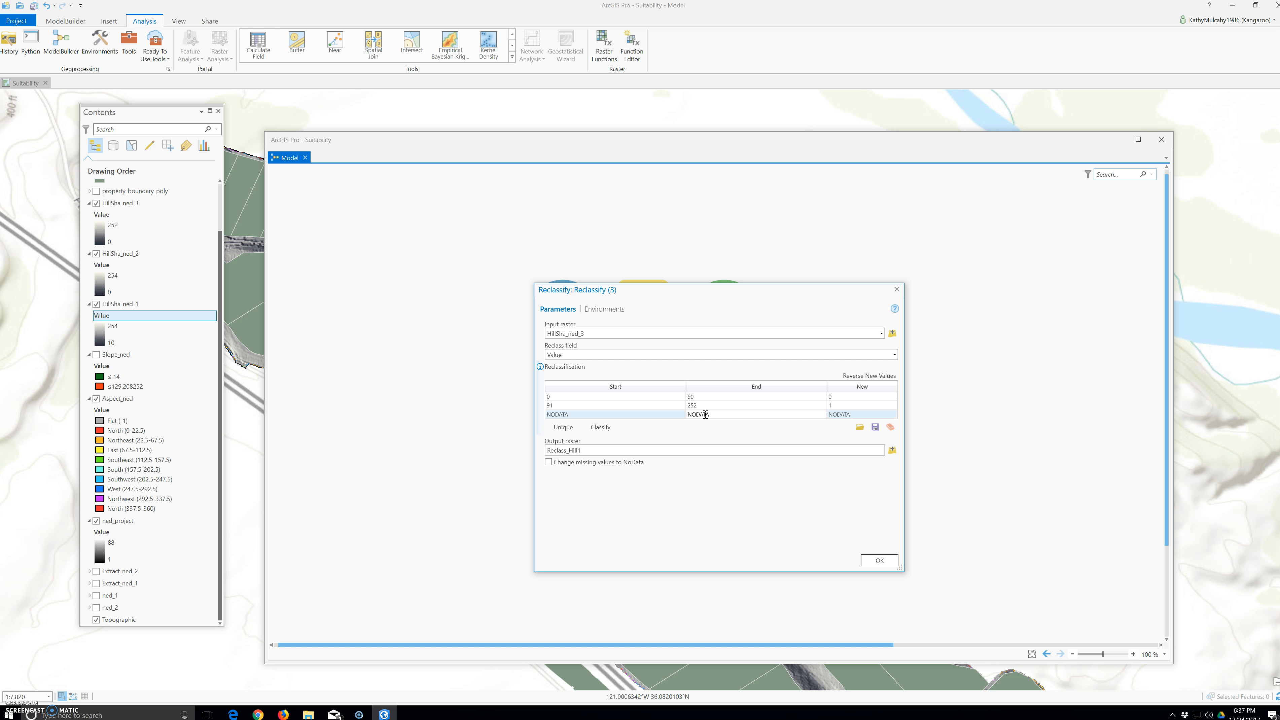
{"action": "left_click", "coordinate": [843, 420]}
{"action": "left_click", "coordinate": [672, 440]}
{"action": "left_click", "coordinate": [676, 463]}
{"action": "left_click", "coordinate": [781, 424]}
{"action": "left_click", "coordinate": [755, 450]}
{"action": "left_click", "coordinate": [878, 562]}
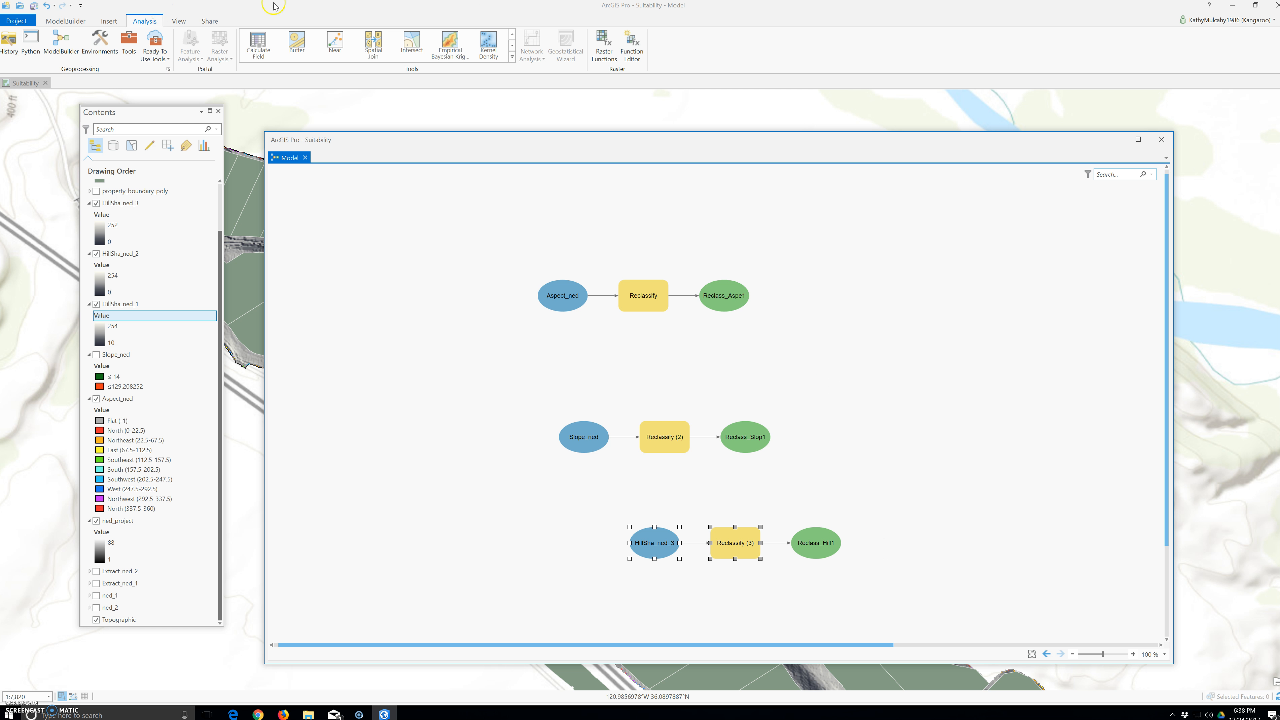
Find the Raster Calculator geoprocessing tool and add it to the model beside the three reclassified outputs
{"action": "left_click", "coordinate": [128, 40]}
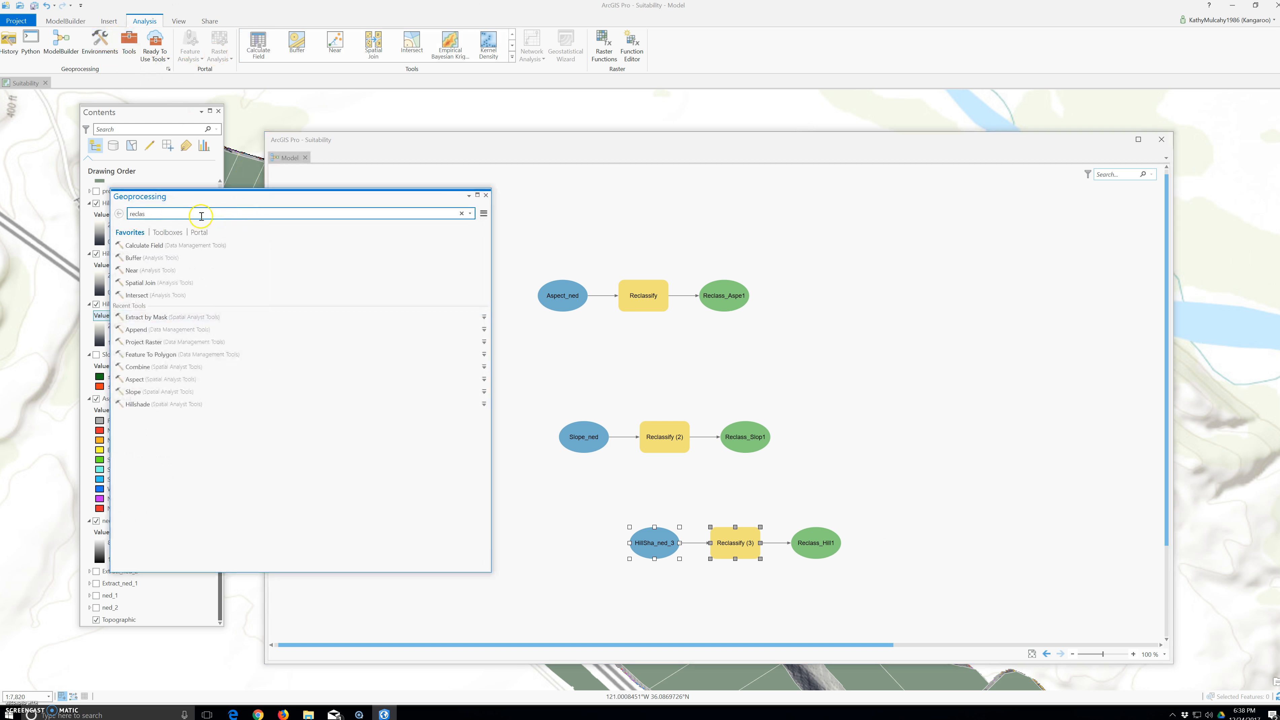
{"action": "type", "text": "rastere"}
{"action": "key", "text": "BackSpace"}
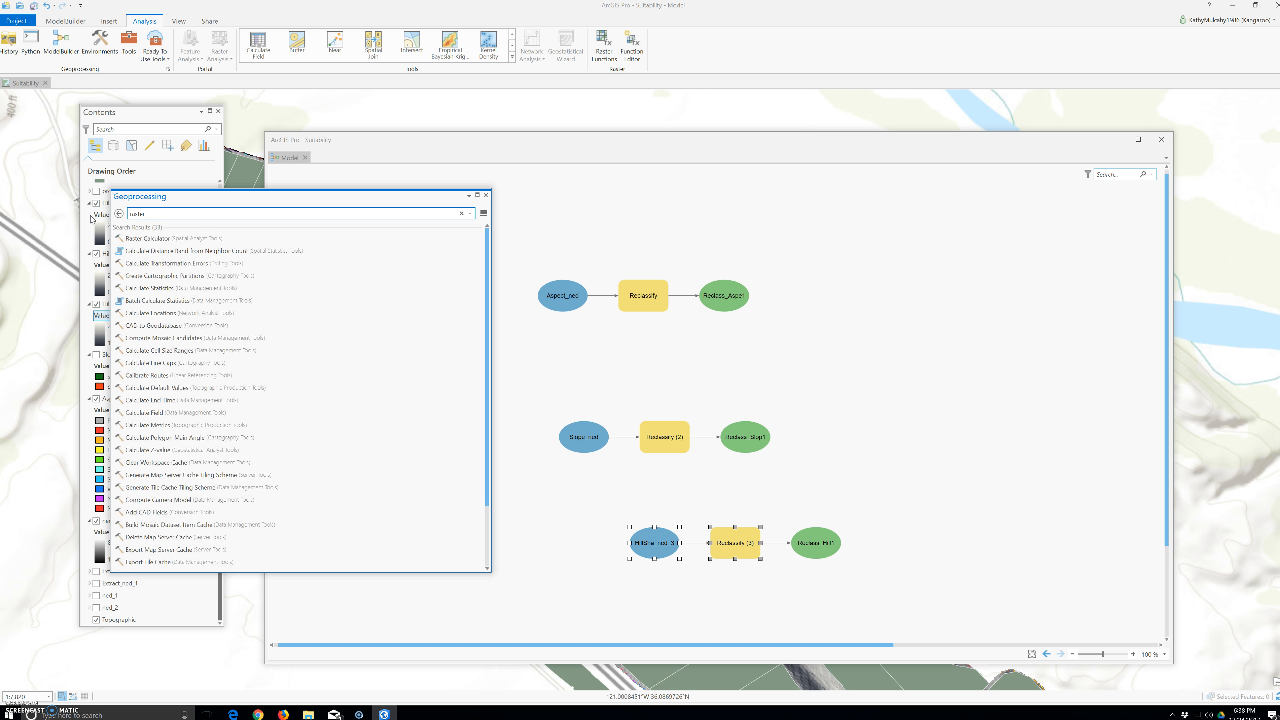
{"action": "type", "text": "calculator"}
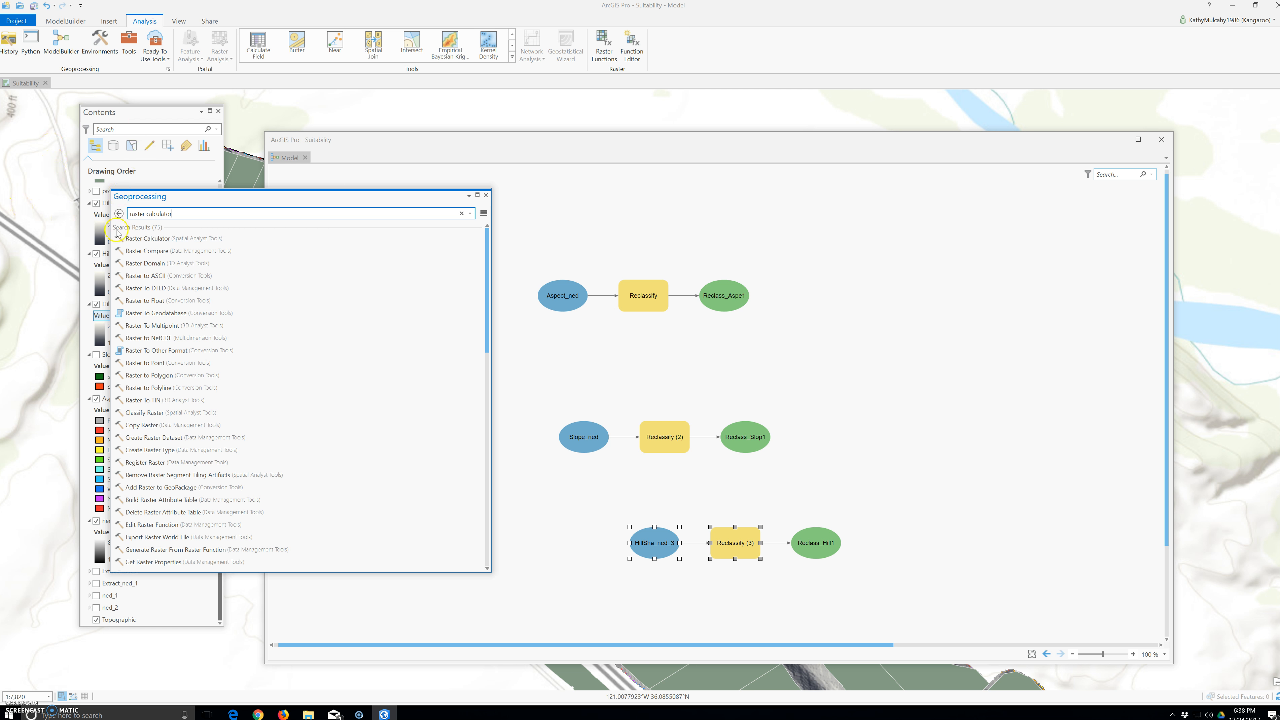
{"action": "left_click_drag", "start_coordinate": [121, 238], "coordinate": [921, 369]}
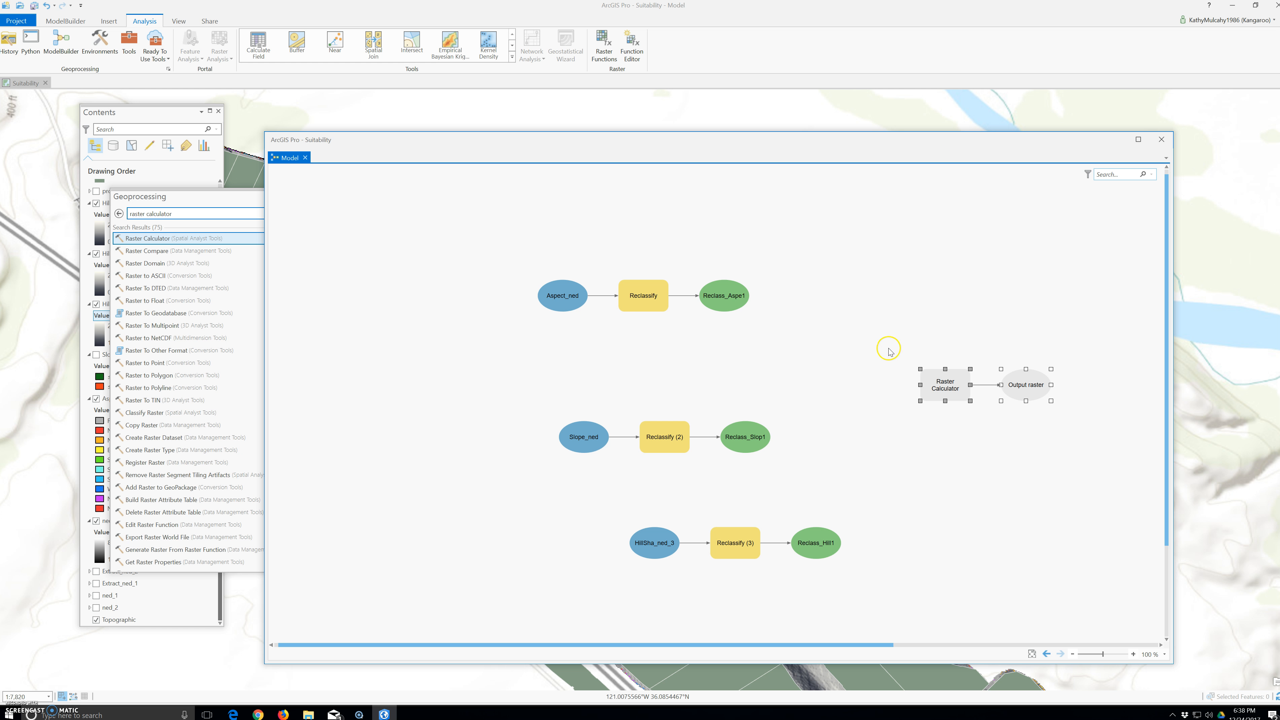
Open the model's Raster Calculator, enlarge its dialog, and begin the expression with Reclass_Aspe1 multiplied by .20 plus
{"action": "double_click", "coordinate": [941, 385]}
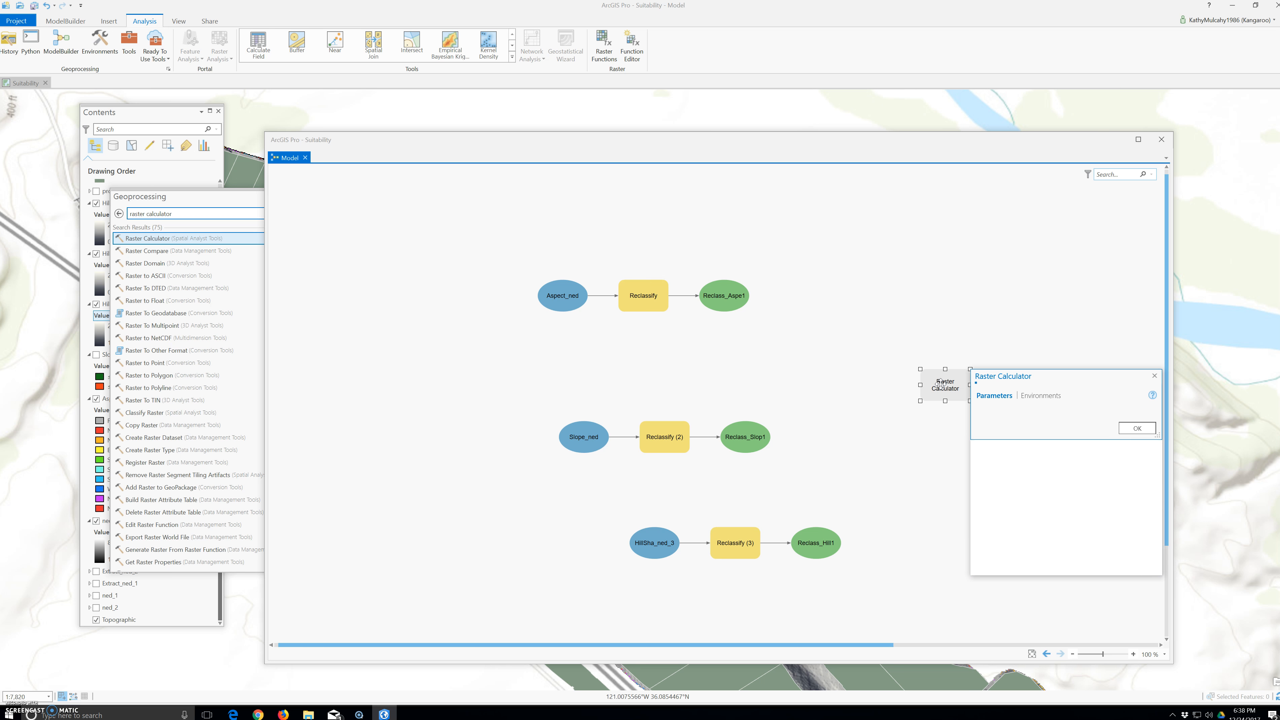
{"action": "left_click_drag", "start_coordinate": [1058, 384], "coordinate": [491, 213]}
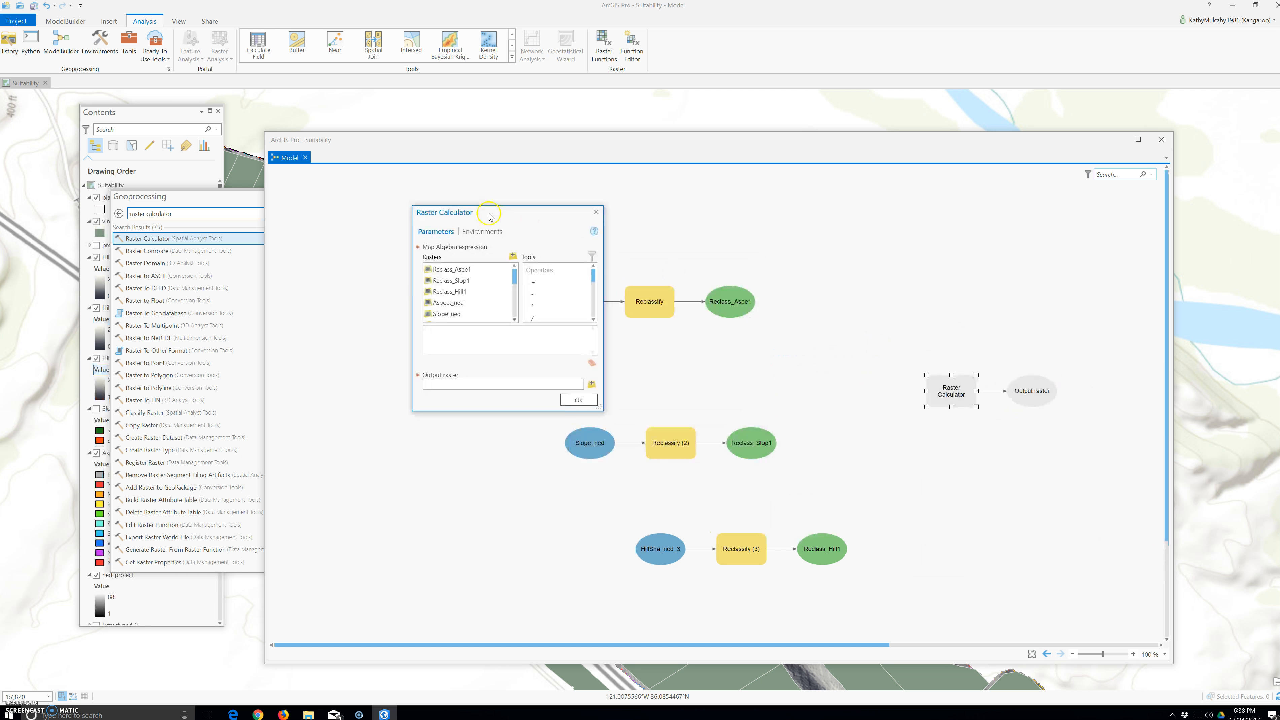
{"action": "left_click_drag", "start_coordinate": [601, 408], "coordinate": [902, 538]}
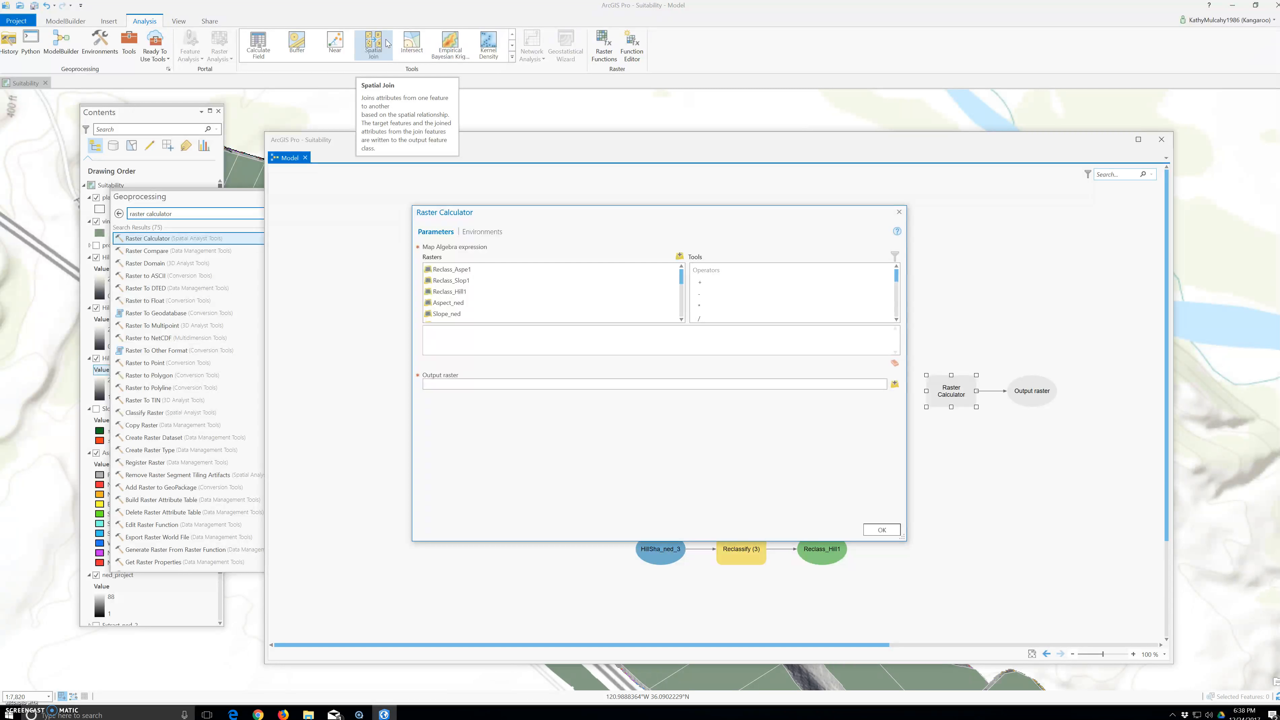
{"action": "left_click_drag", "start_coordinate": [461, 313], "coordinate": [465, 319]}
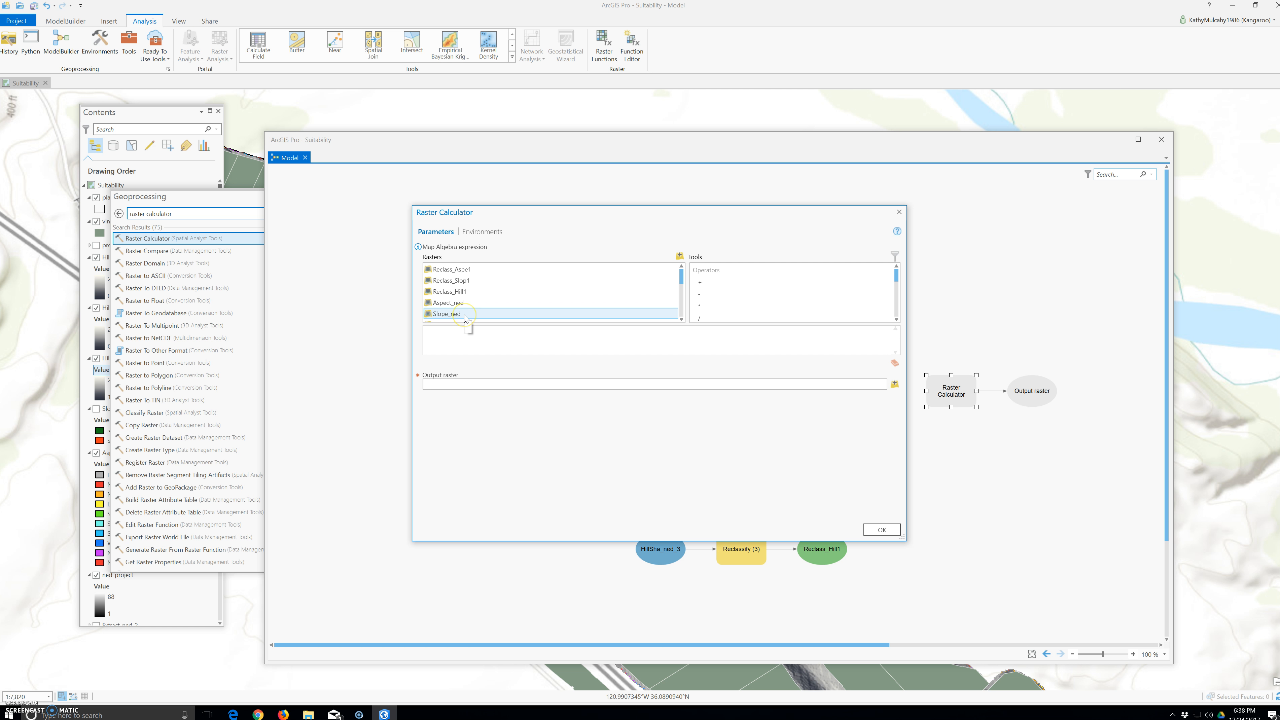
{"action": "double_click", "coordinate": [453, 270]}
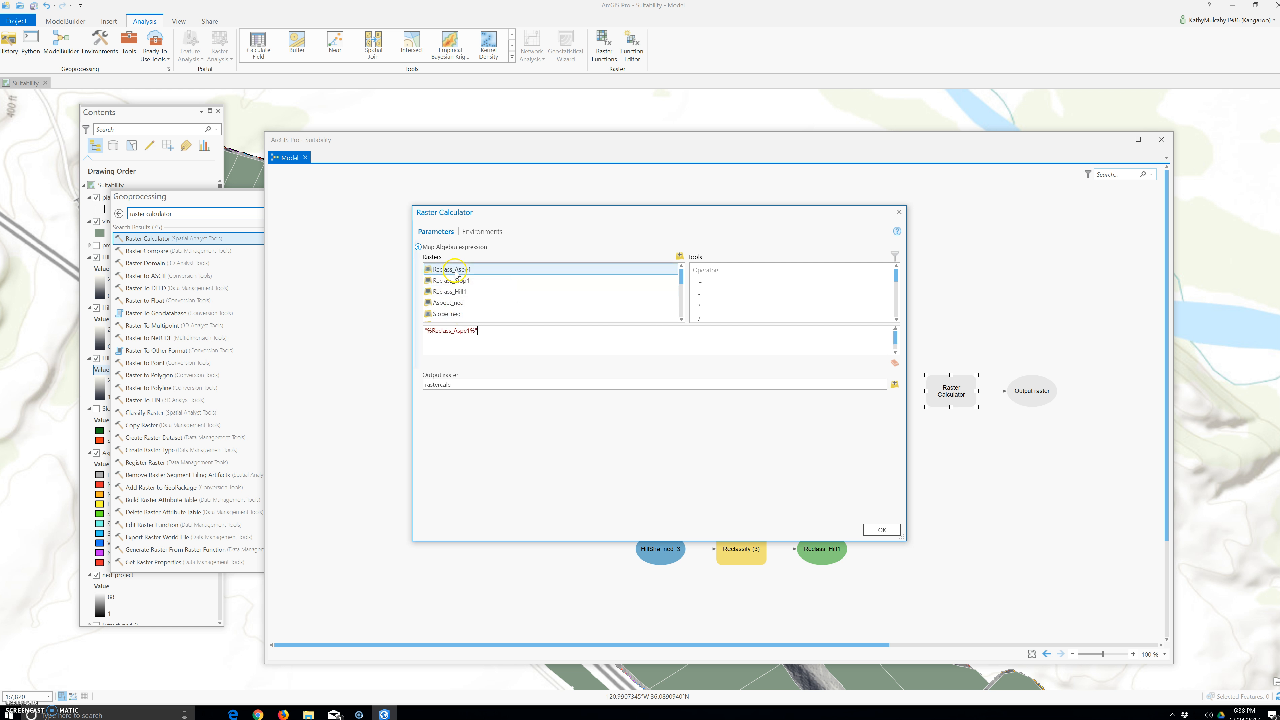
{"action": "left_click", "coordinate": [510, 361]}
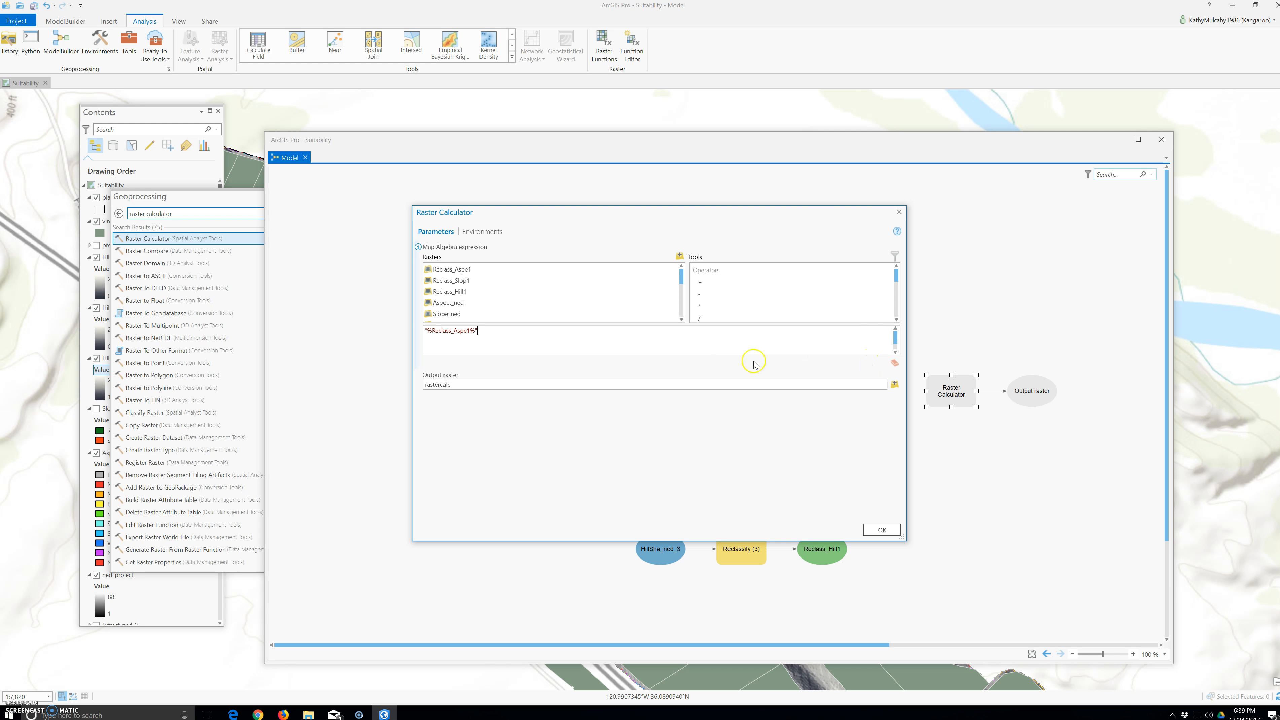
{"action": "left_click", "coordinate": [701, 306]}
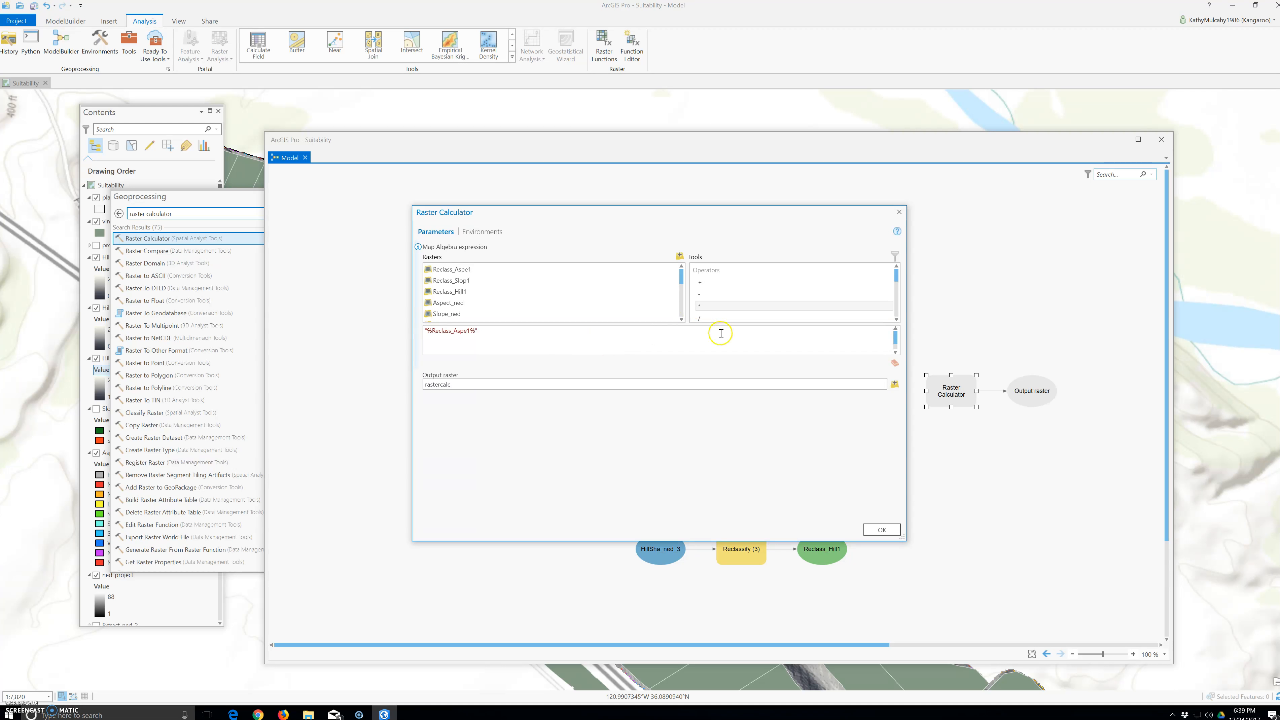
{"action": "double_click", "coordinate": [703, 309]}
{"action": "type", "text": "20"}
{"action": "left_click", "coordinate": [703, 282]}
{"action": "left_click", "coordinate": [703, 283]}
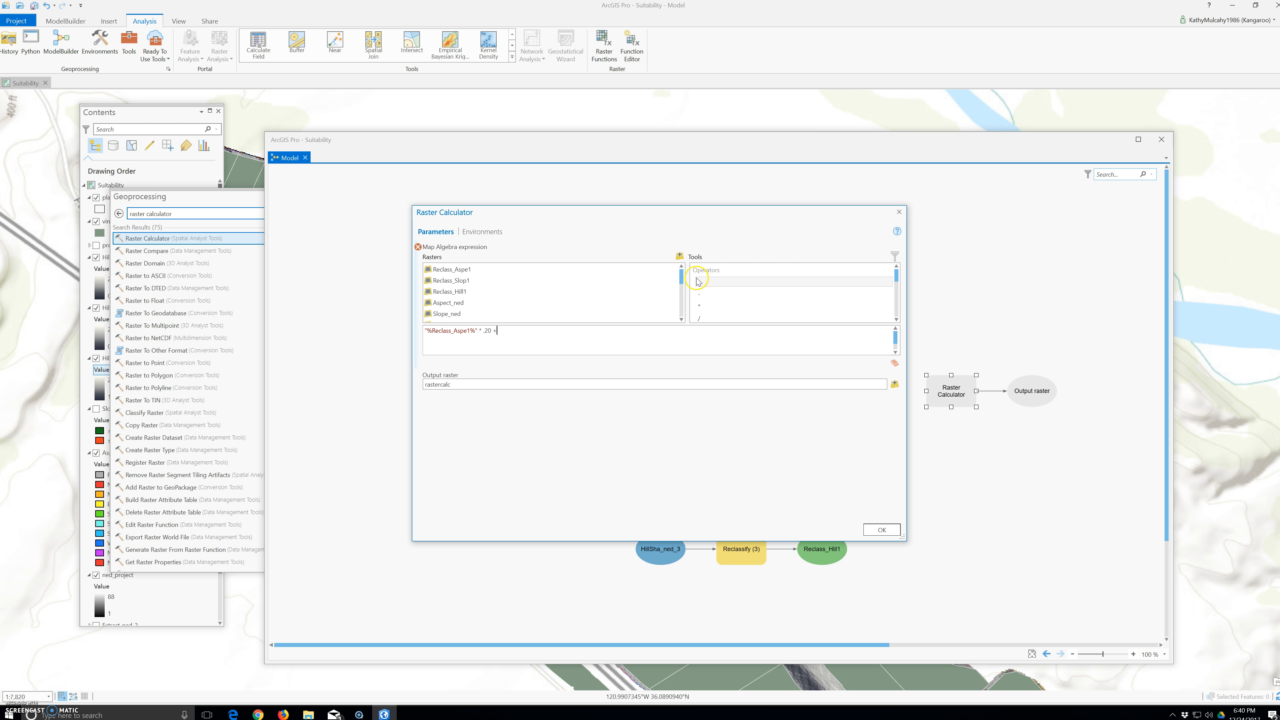
Extend the map algebra expression with Reclass_Slop1 multiplied by .5, followed by a plus operator
{"action": "left_click", "coordinate": [454, 282]}
{"action": "double_click", "coordinate": [455, 286]}
{"action": "left_click", "coordinate": [708, 306]}
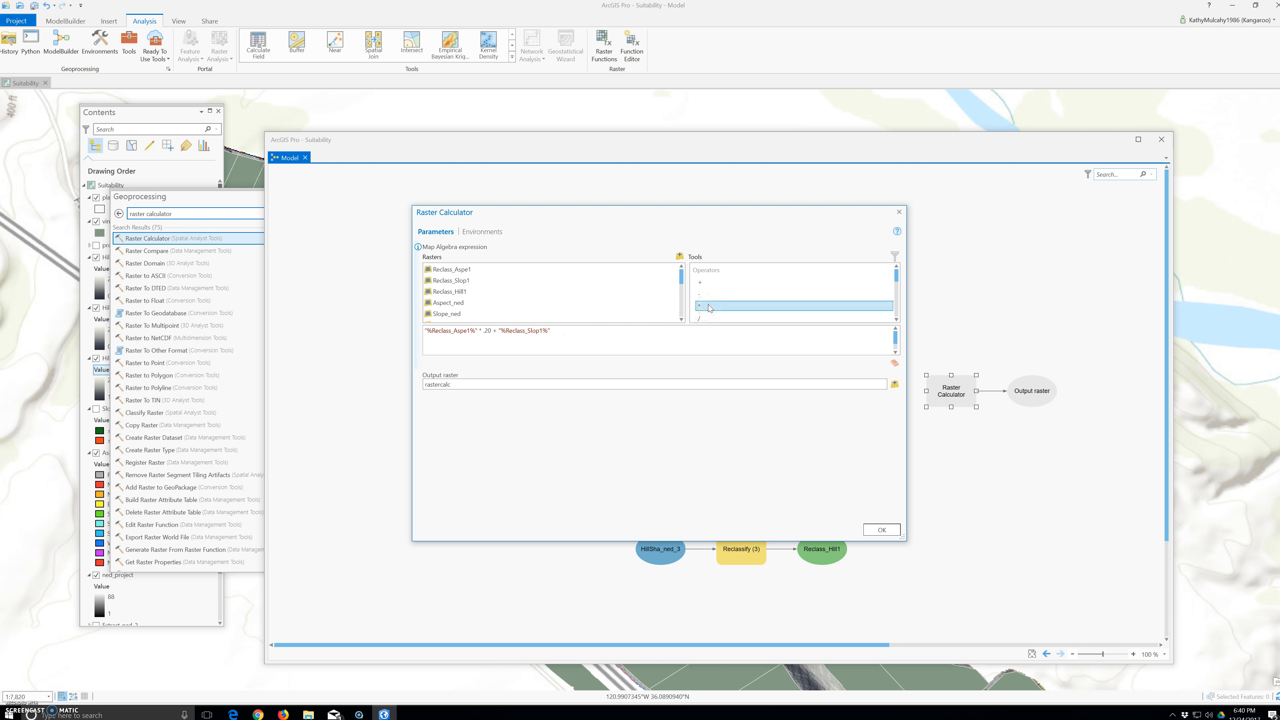
{"action": "left_click", "coordinate": [626, 326]}
{"action": "double_click", "coordinate": [706, 307]}
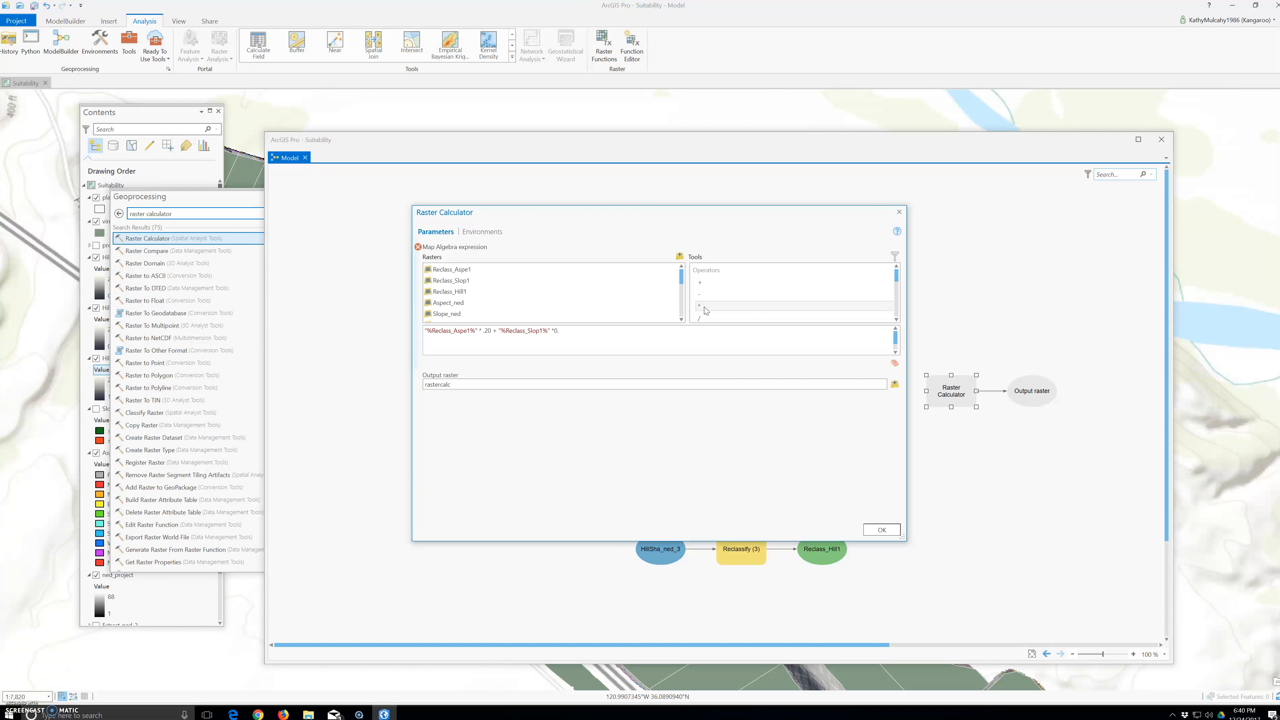
{"action": "left_click", "coordinate": [714, 307]}
{"action": "double_click", "coordinate": [727, 282]}
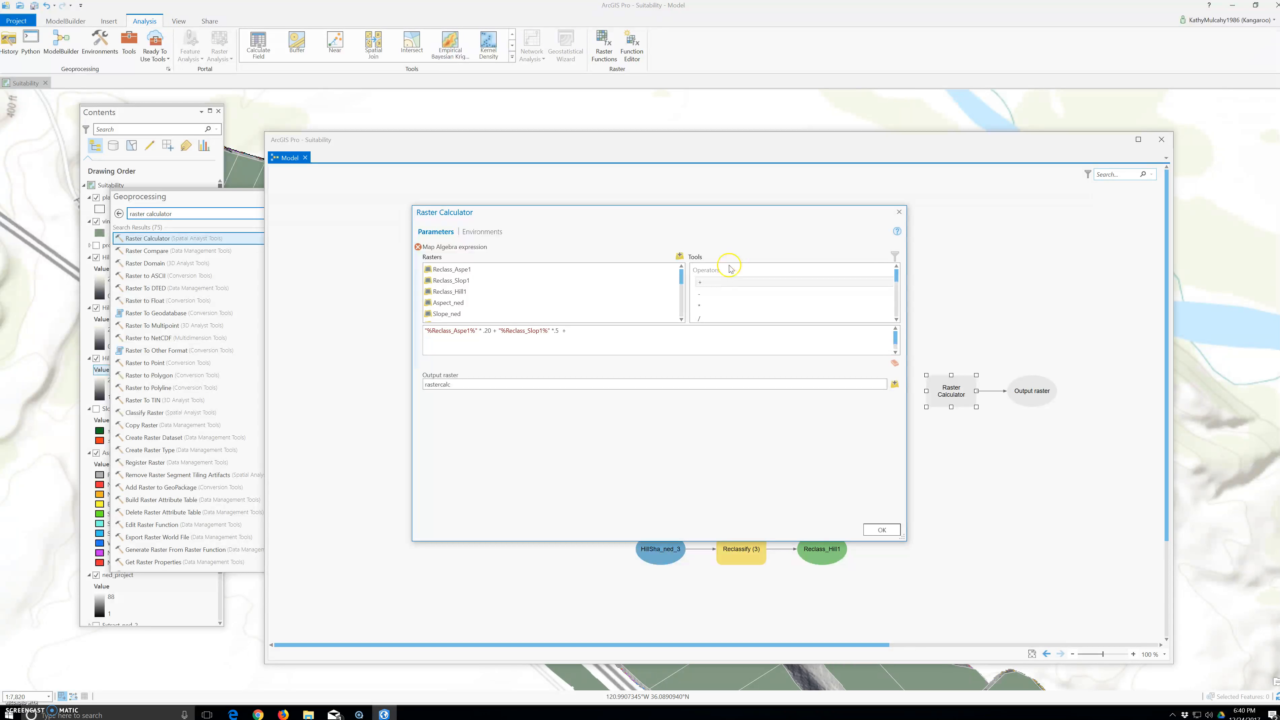
Complete the map algebra expression with Reclass_Hill1 multiplied by .30 and accept the Raster Calculator settings
{"action": "double_click", "coordinate": [448, 292]}
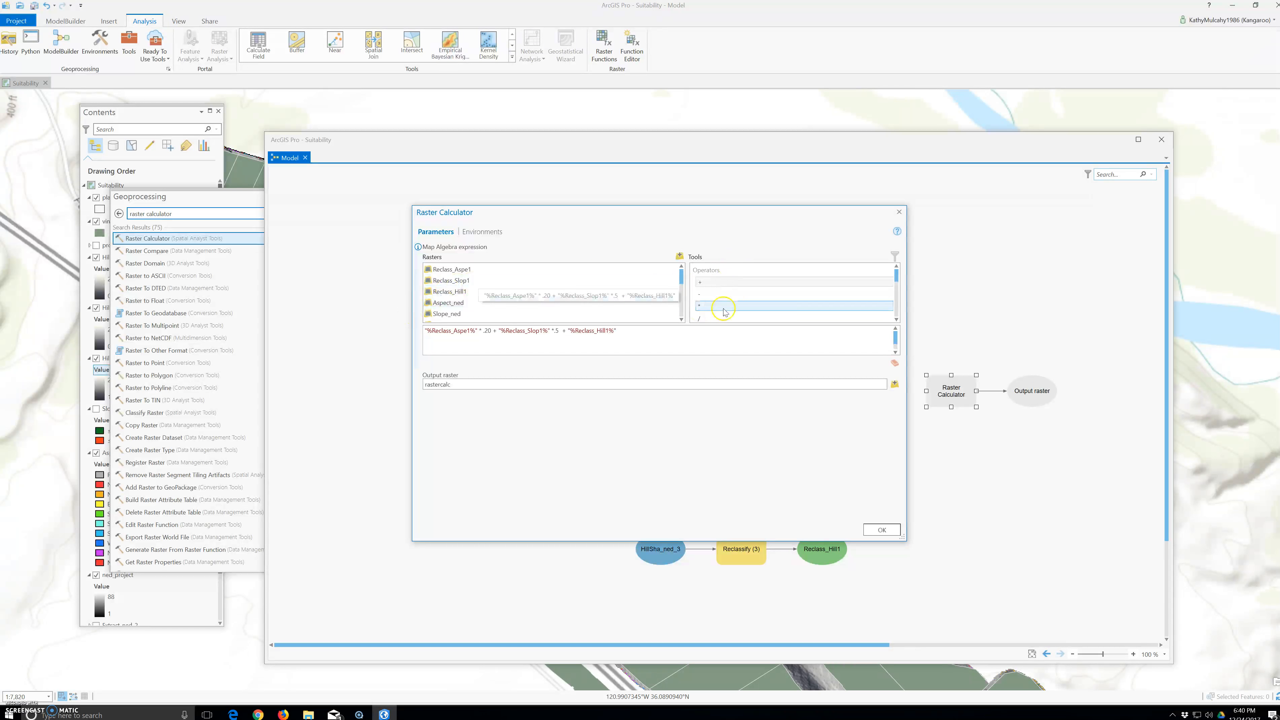
{"action": "double_click", "coordinate": [712, 307]}
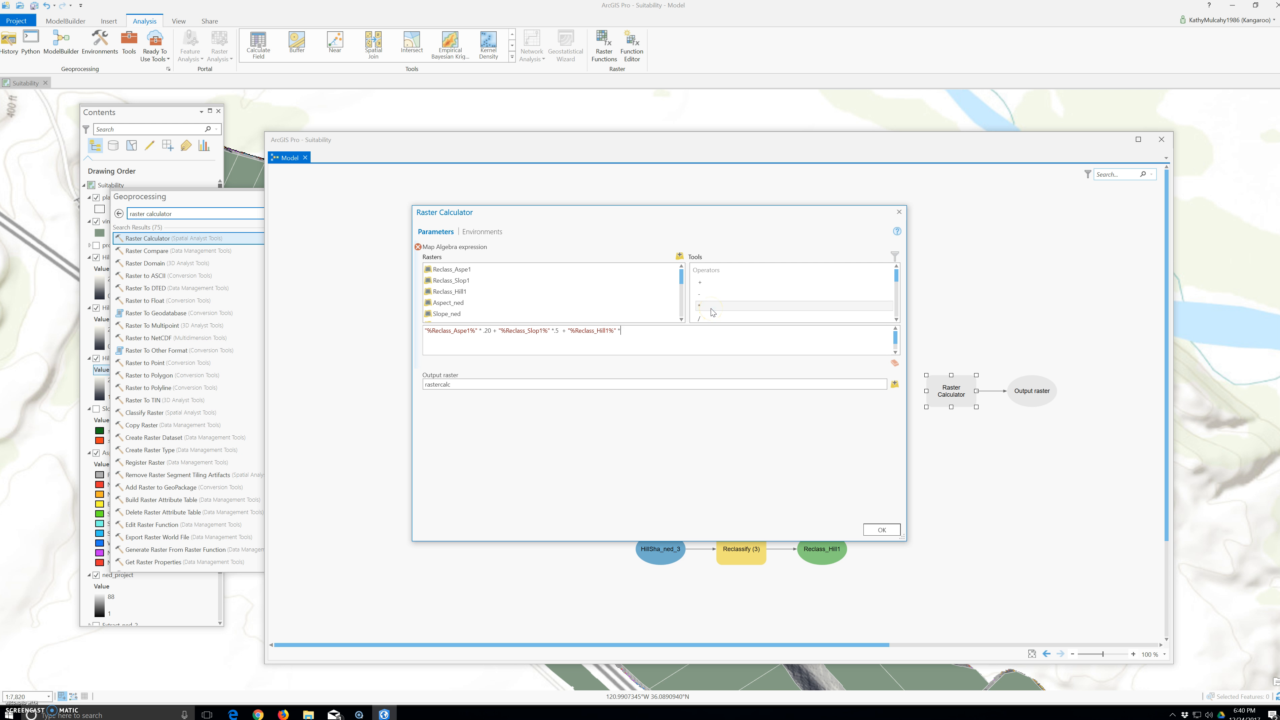
{"action": "type", "text": ".20"}
{"action": "key", "text": "BackSpace"}
{"action": "type", "text": "30"}
{"action": "left_click", "coordinate": [882, 531]}
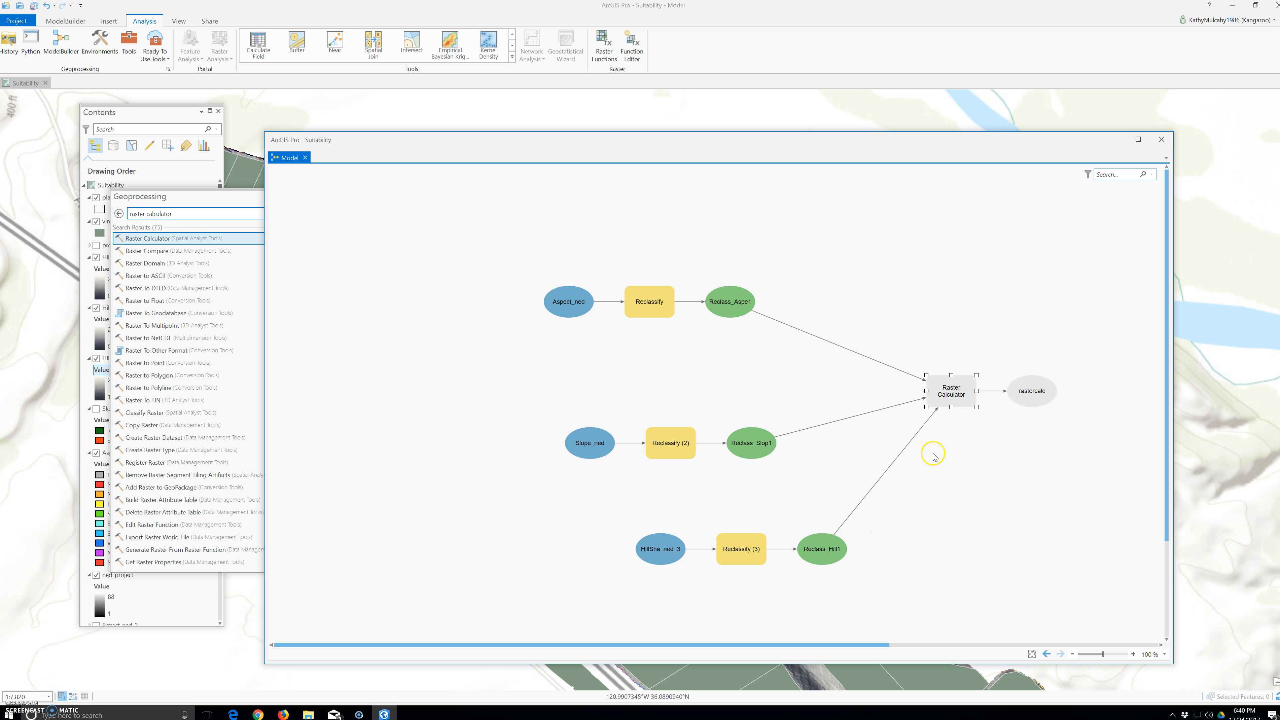
Reopen the model's Raster Calculator, enlarge its dialog, and read the error message on the map algebra expression
{"action": "double_click", "coordinate": [960, 385]}
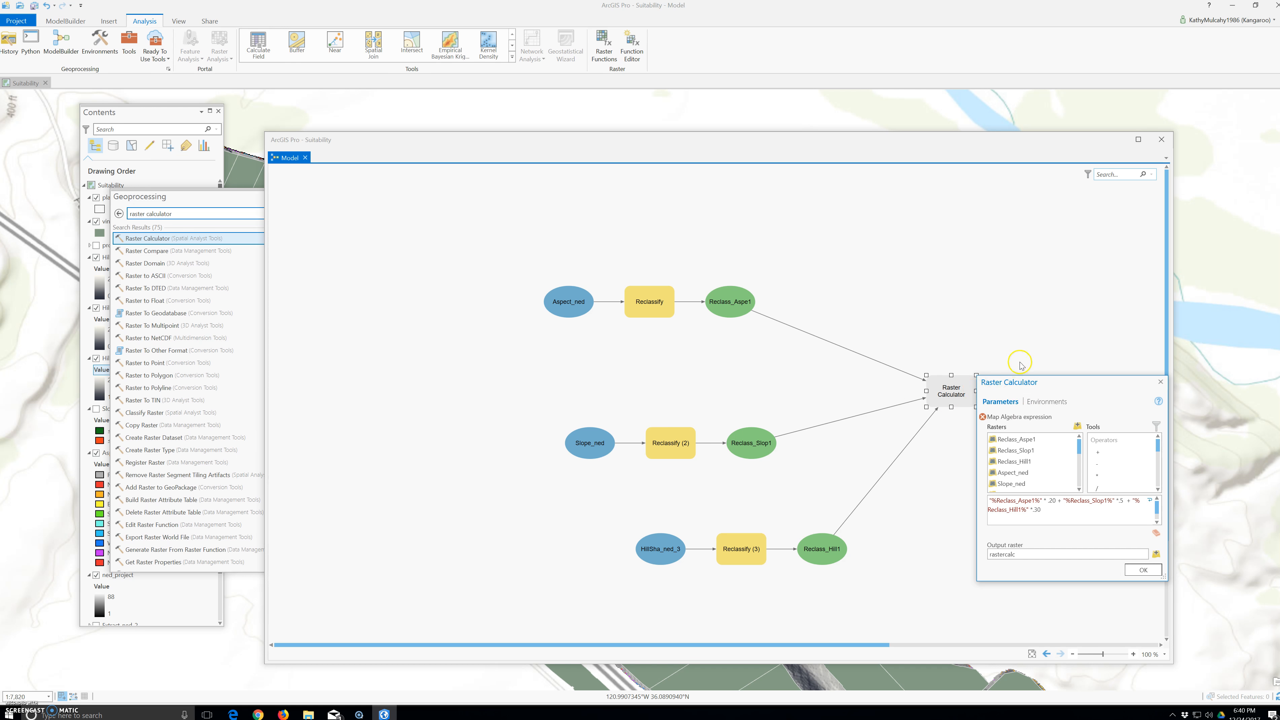
{"action": "left_click_drag", "start_coordinate": [1051, 386], "coordinate": [545, 315]}
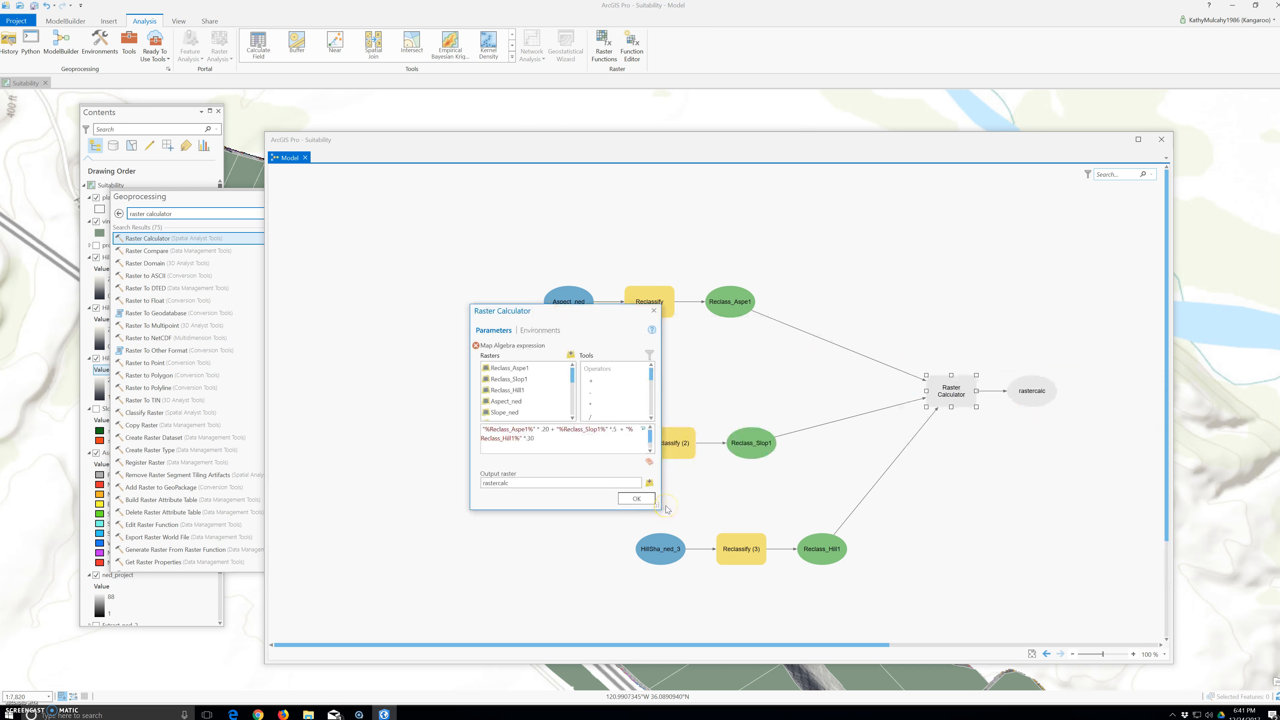
{"action": "left_click_drag", "start_coordinate": [657, 505], "coordinate": [808, 556]}
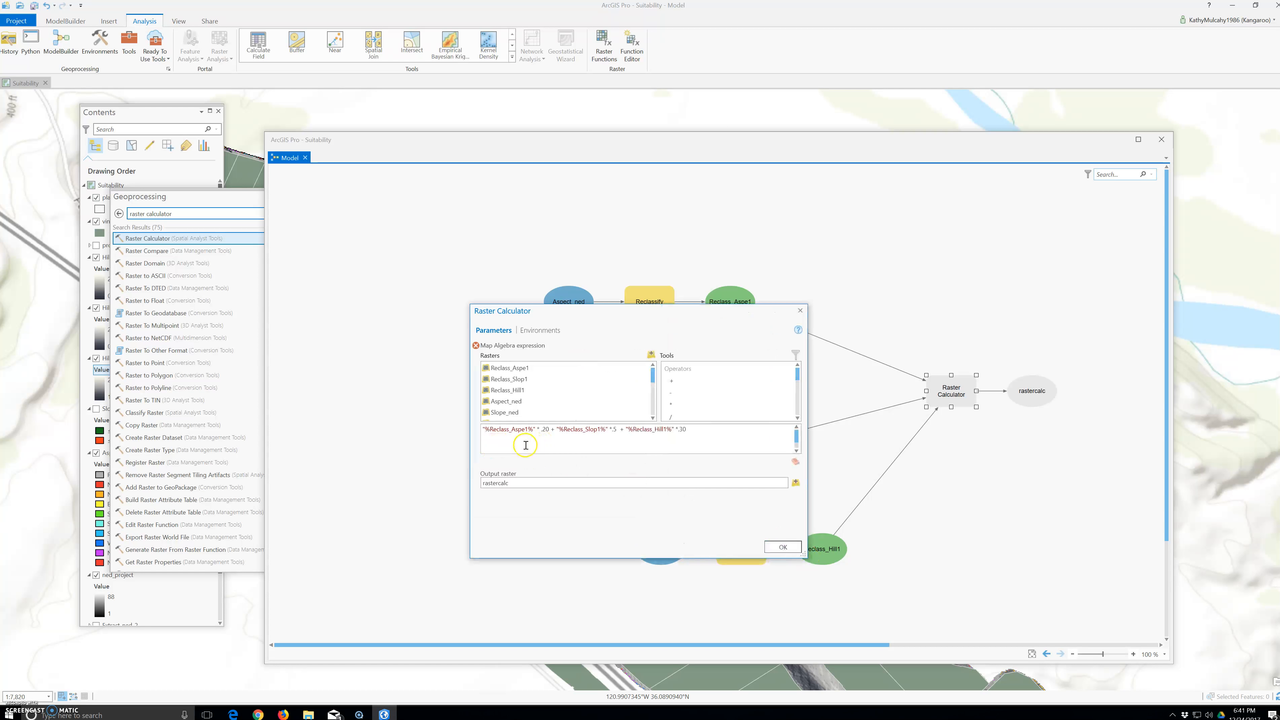
{"action": "mouse_move", "coordinate": [476, 346]}
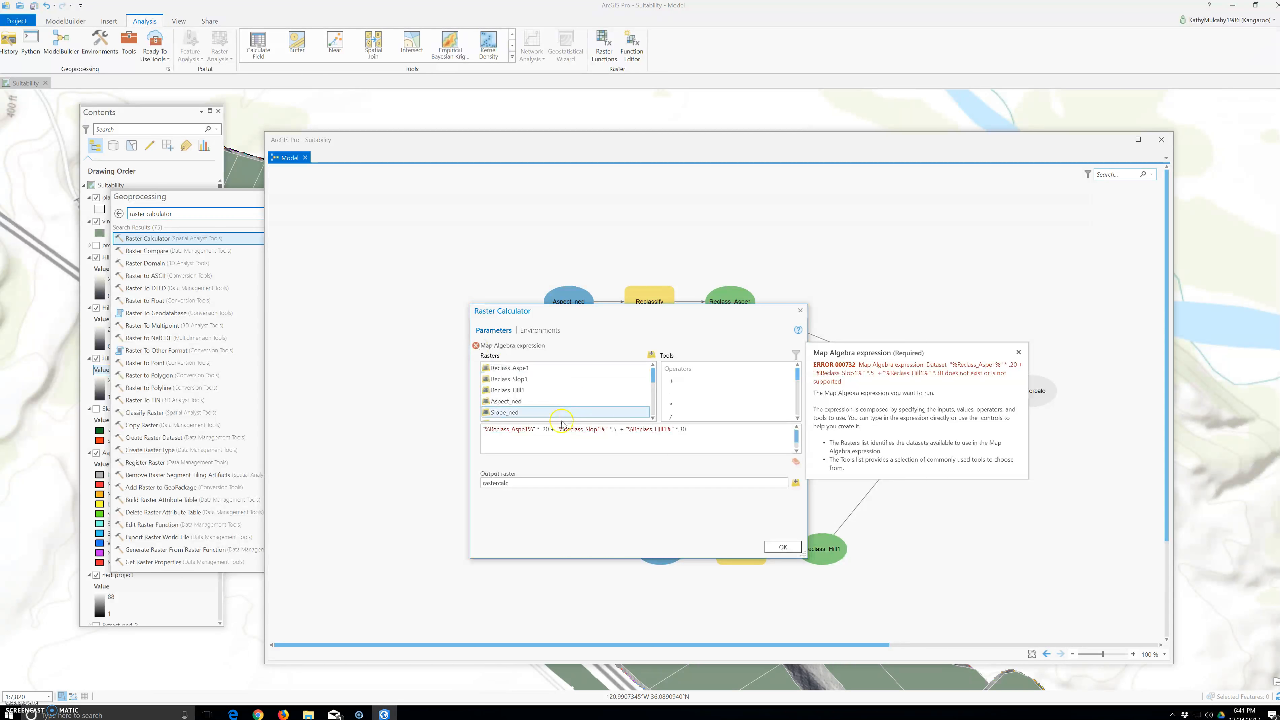
Add a leading zero to the Reclass_Aspe1 weight and set the Reclass_Hill1 weight to 0.30 in the expression
{"action": "left_click", "coordinate": [537, 429]}
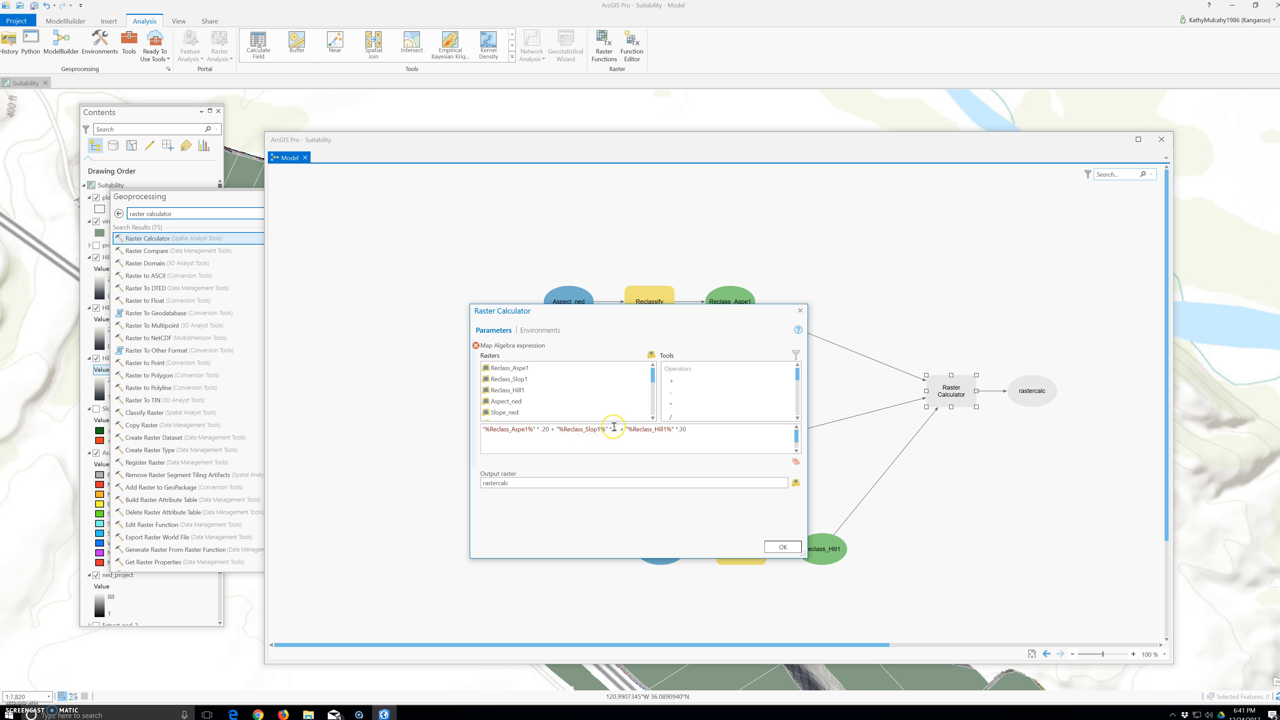
{"action": "type", "text": "0"}
{"action": "left_click", "coordinate": [615, 429]}
{"action": "left_click", "coordinate": [797, 418]}
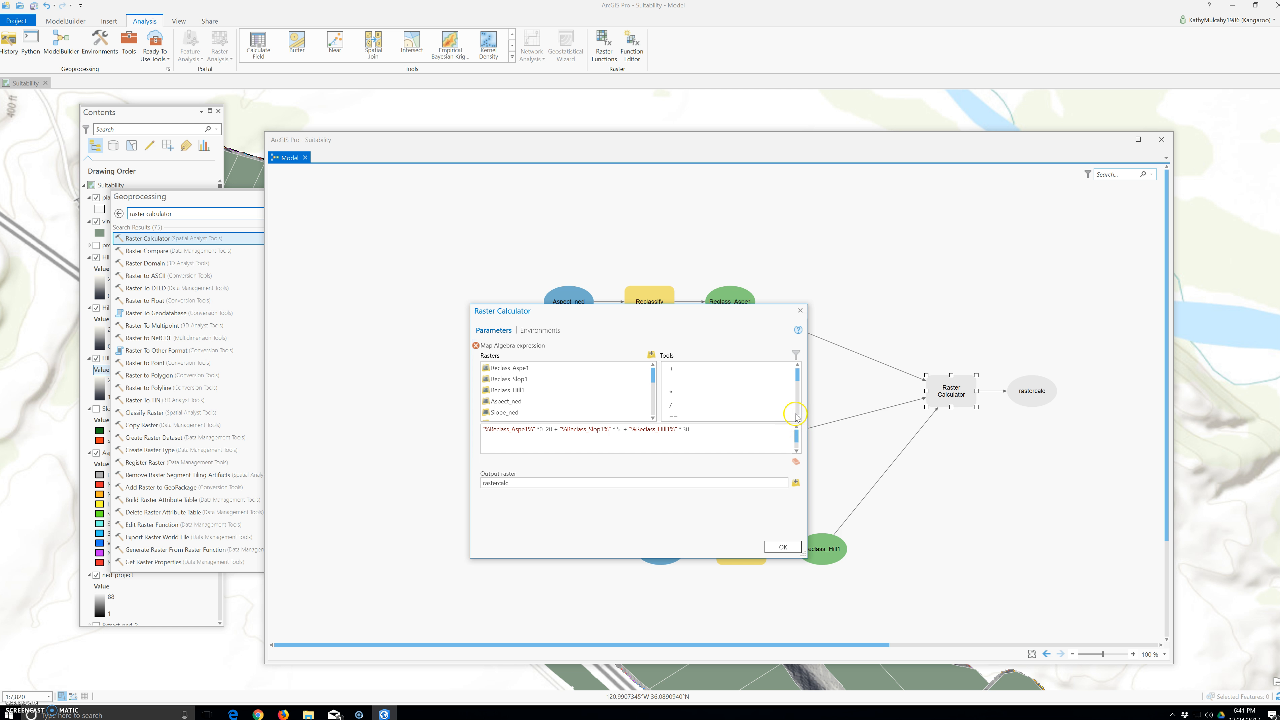
{"action": "left_click", "coordinate": [798, 364]}
{"action": "type", "text": "0.30"}
Space out the Reclass_Aspe1 weight, set the Reclass_Slop1 weight to 0.50, and accept the Raster Calculator settings
{"action": "left_click", "coordinate": [537, 428]}
{"action": "left_click", "coordinate": [541, 428]}
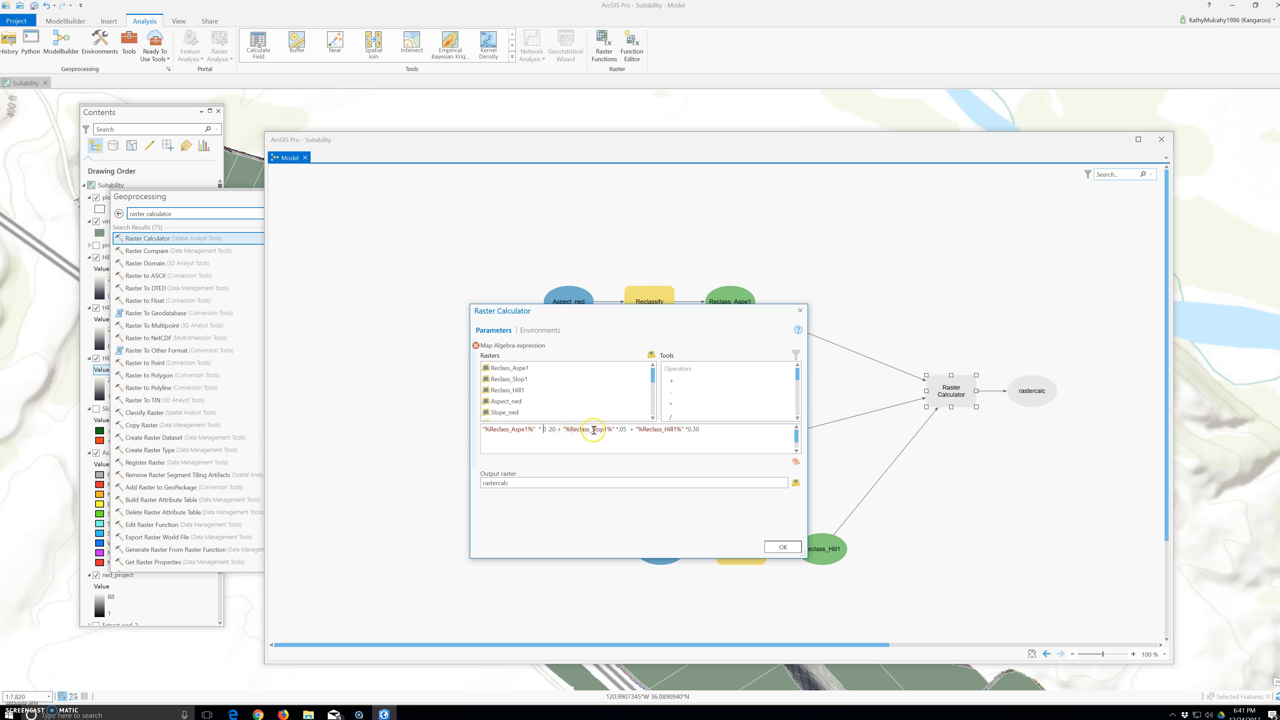
{"action": "left_click", "coordinate": [617, 429]}
{"action": "type", "text": "0"}
{"action": "key", "text": "BackSpace"}
{"action": "type", "text": "0"}
{"action": "left_click", "coordinate": [695, 431]}
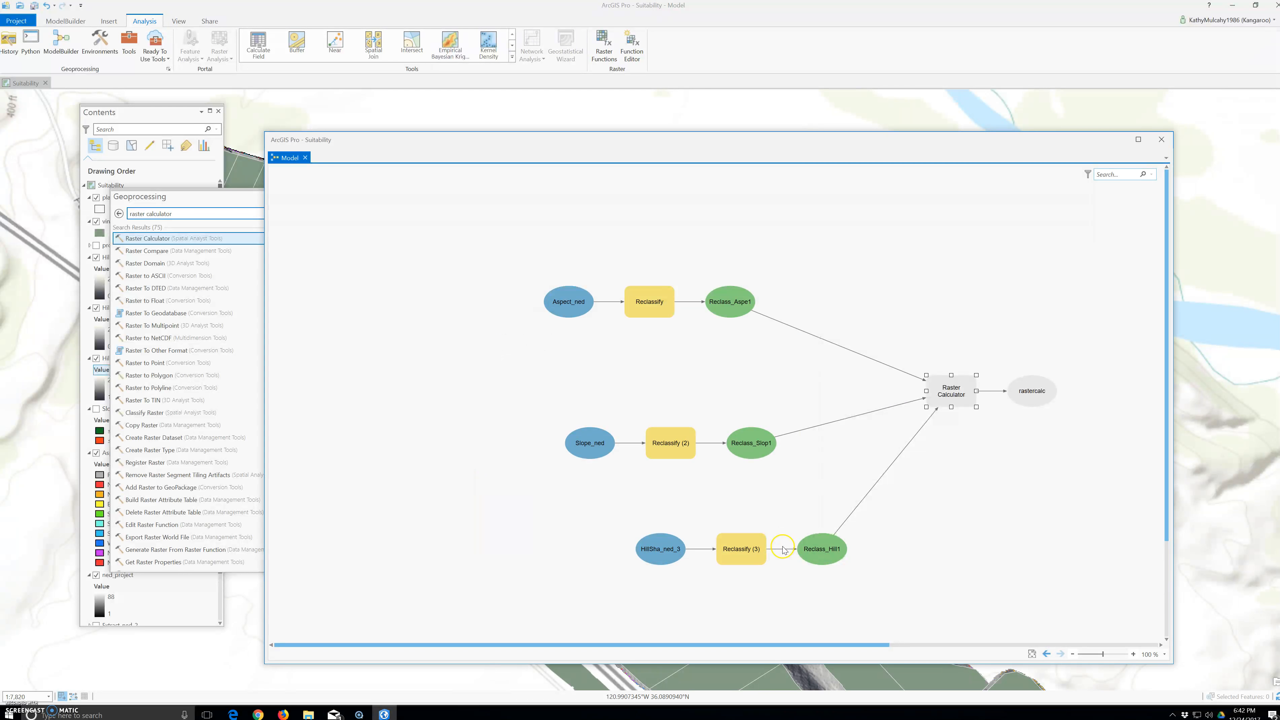
Reopen the Raster Calculator, enlarge its dialog, and clear the entire map algebra expression
{"action": "double_click", "coordinate": [948, 398]}
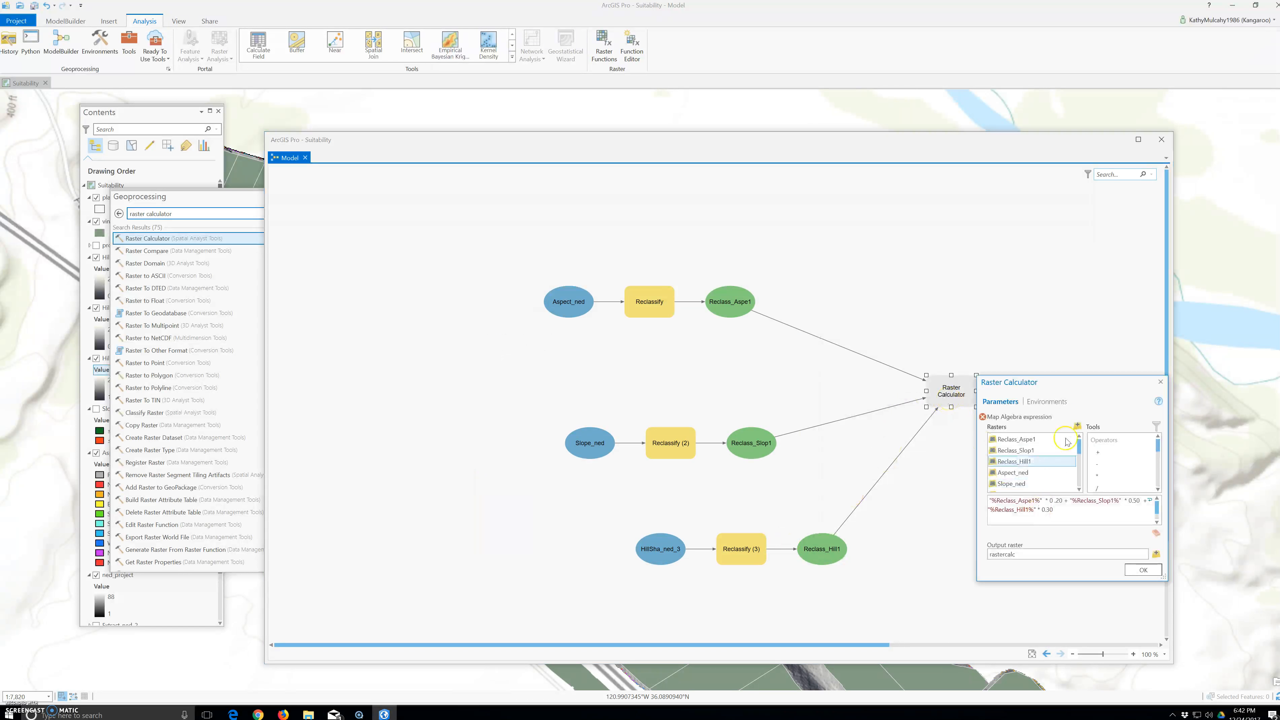
{"action": "left_click", "coordinate": [1082, 378]}
{"action": "double_click", "coordinate": [955, 389]}
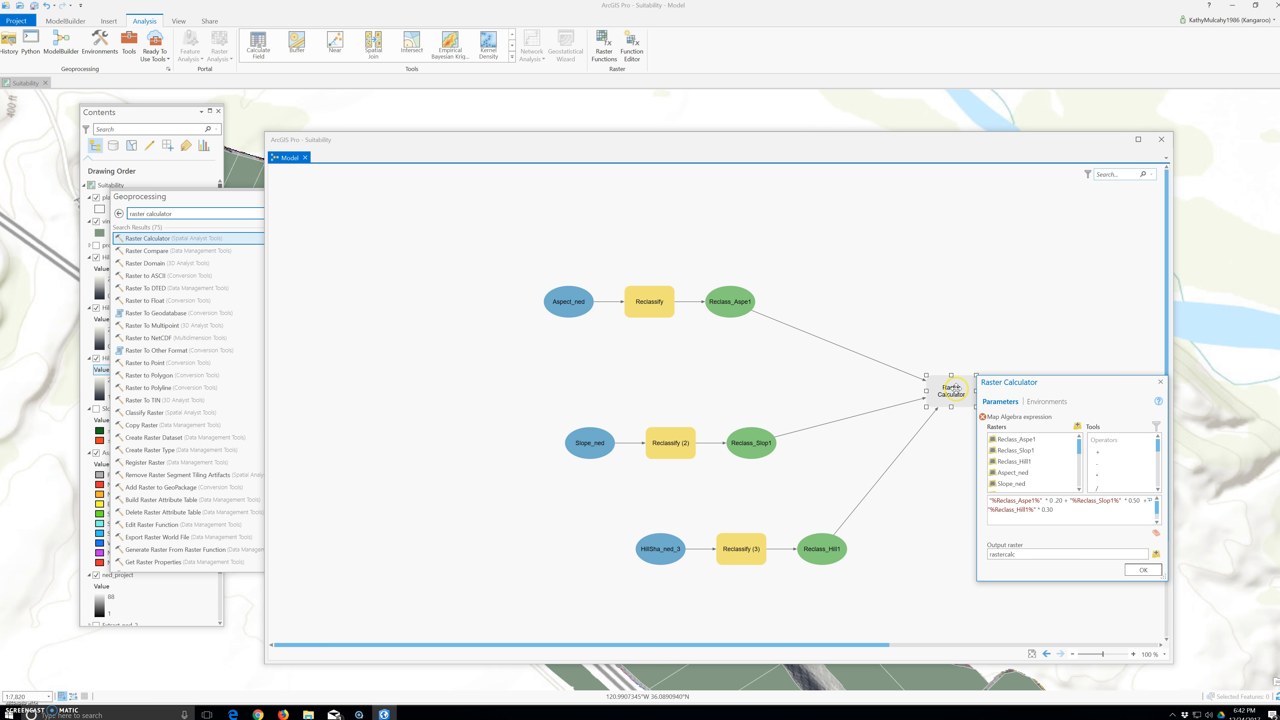
{"action": "left_click_drag", "start_coordinate": [1066, 382], "coordinate": [550, 347]}
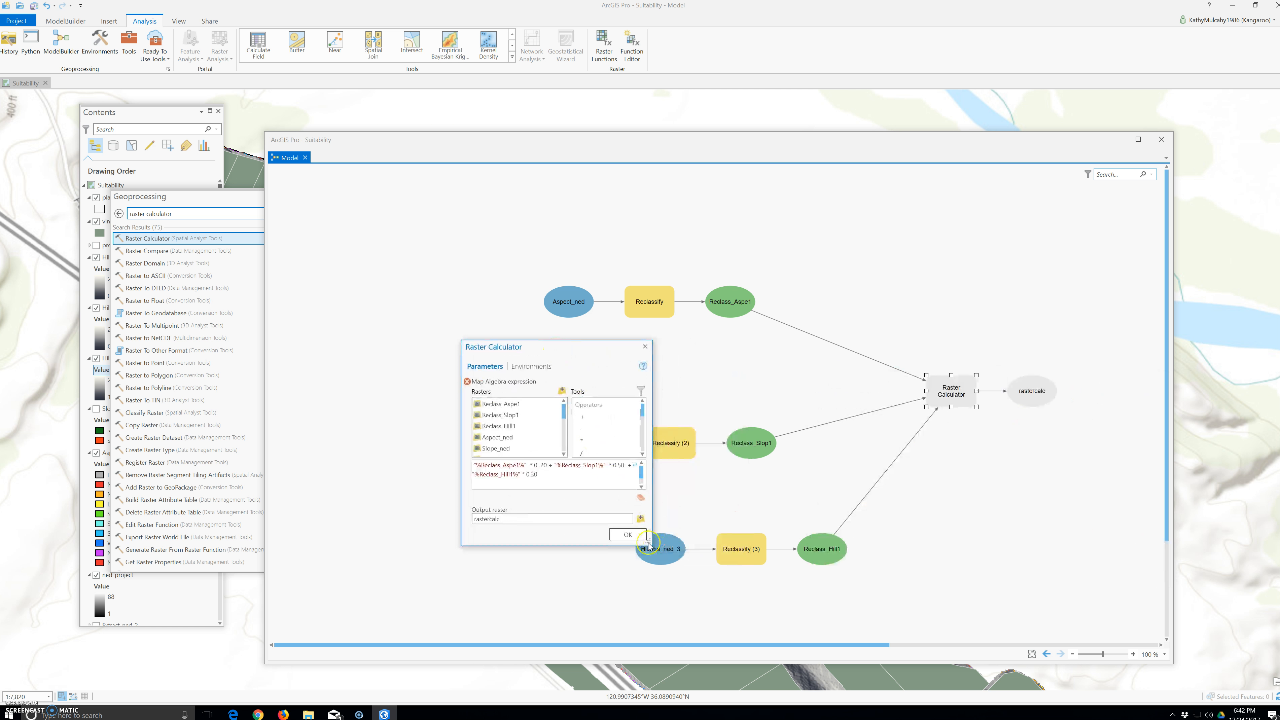
{"action": "left_click_drag", "start_coordinate": [651, 545], "coordinate": [900, 615]}
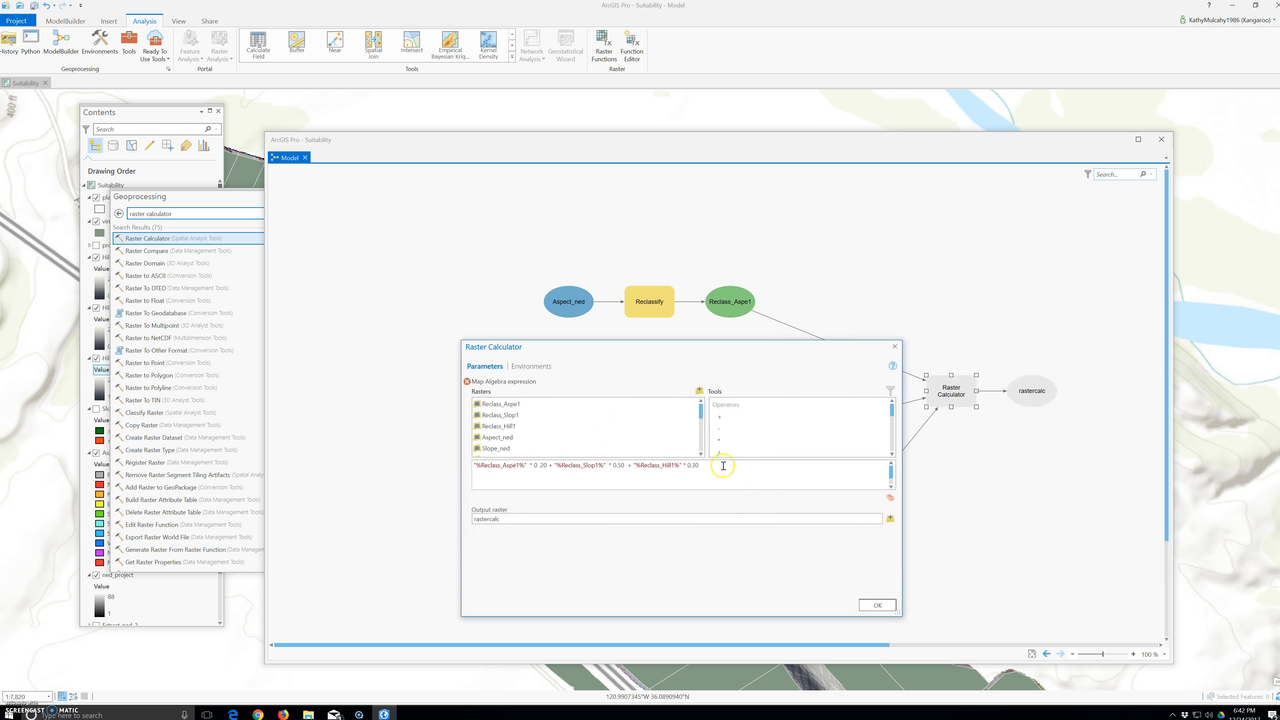
{"action": "left_click_drag", "start_coordinate": [706, 465], "coordinate": [449, 472]}
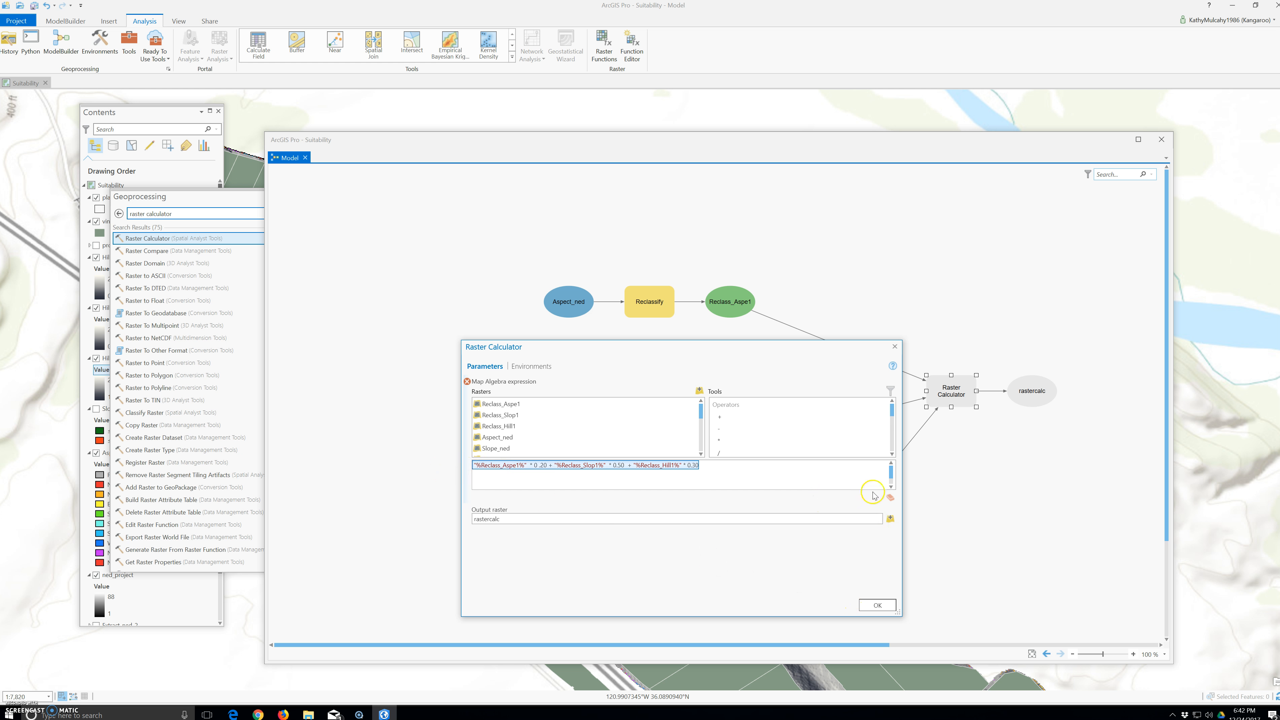
{"action": "left_click", "coordinate": [890, 497]}
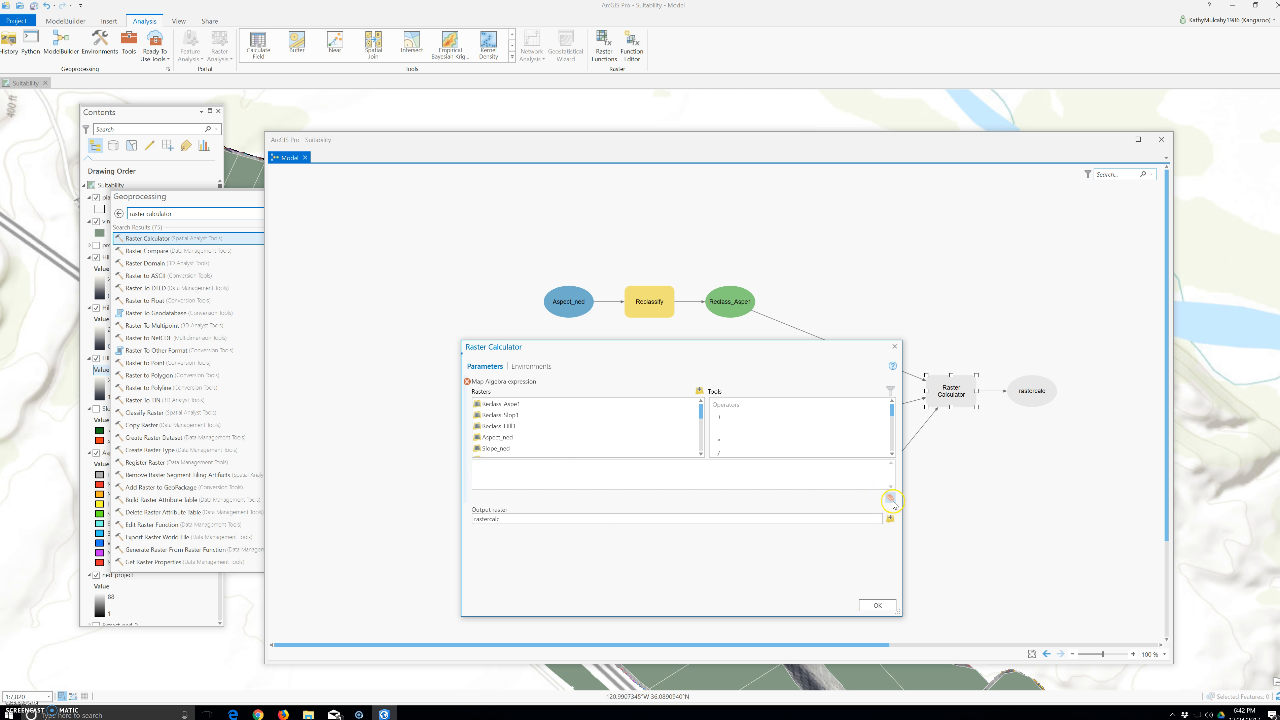
Try to restart the expression with Reclass_Aspe1 and a multiplication operator, and clear it again
{"action": "double_click", "coordinate": [519, 406]}
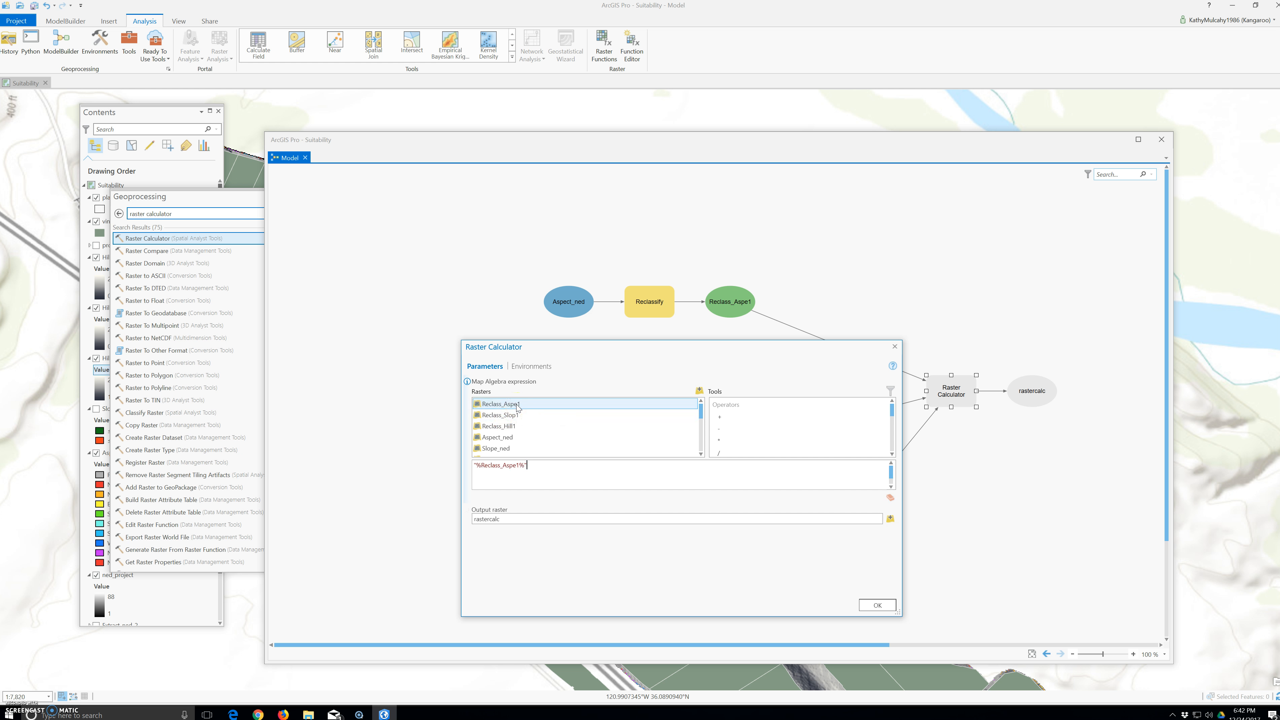
{"action": "double_click", "coordinate": [721, 440]}
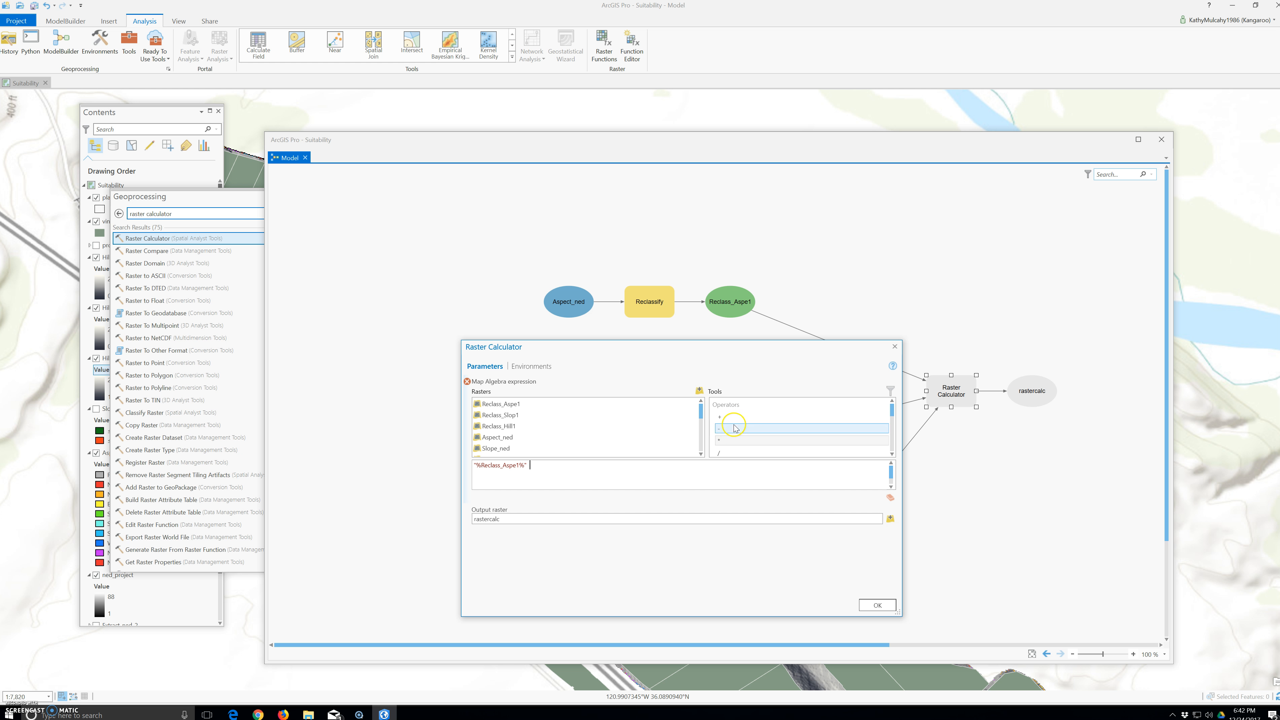
{"action": "double_click", "coordinate": [731, 440]}
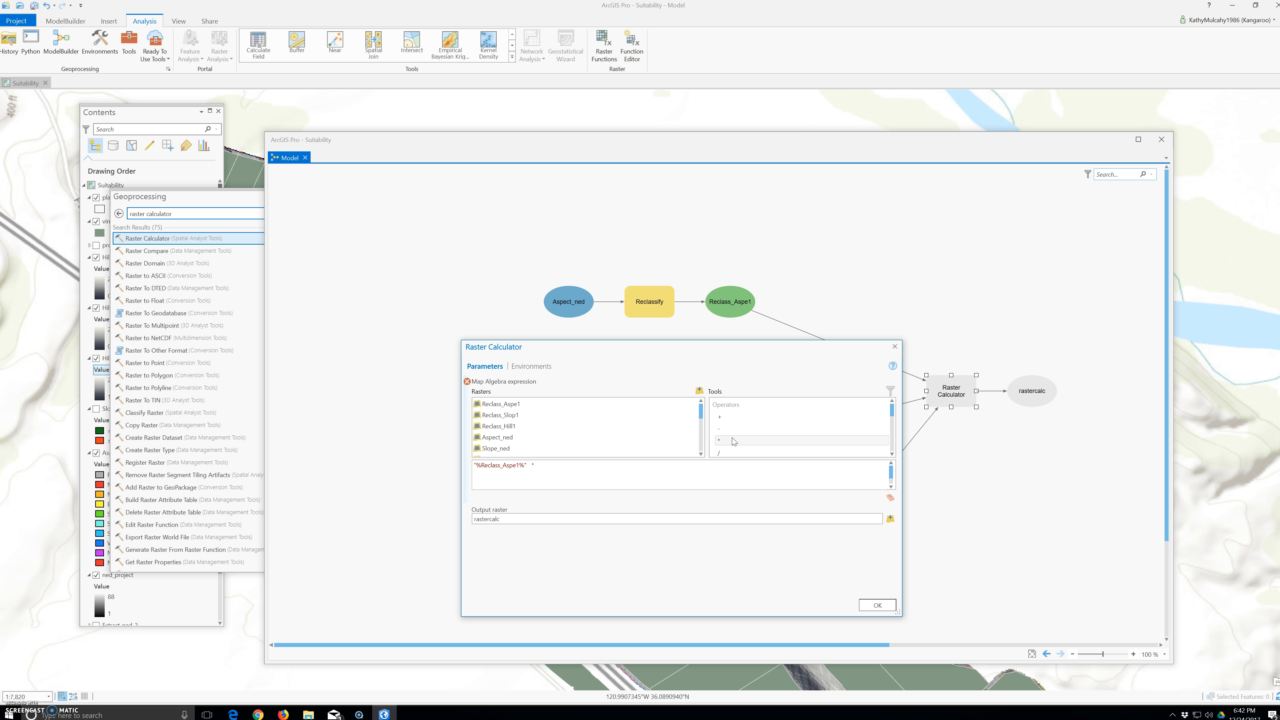
{"action": "key", "text": "BackSpace"}
{"action": "key", "text": "BackSpace"}
{"action": "key", "text": "BackSpace"}
{"action": "key", "text": "BackSpace"}
{"action": "key", "text": "BackSpace"}
{"action": "key", "text": "BackSpace"}
{"action": "key", "text": "BackSpace"}
{"action": "key", "text": "BackSpace"}
{"action": "key", "text": "BackSpace"}
{"action": "key", "text": "BackSpace"}
{"action": "key", "text": "BackSpace"}
{"action": "key", "text": "BackSpace"}
{"action": "key", "text": "BackSpace"}
{"action": "key", "text": "BackSpace"}
{"action": "key", "text": "BackSpace"}
{"action": "key", "text": "BackSpace"}
{"action": "key", "text": "BackSpace"}
{"action": "left_click", "coordinate": [890, 498]}
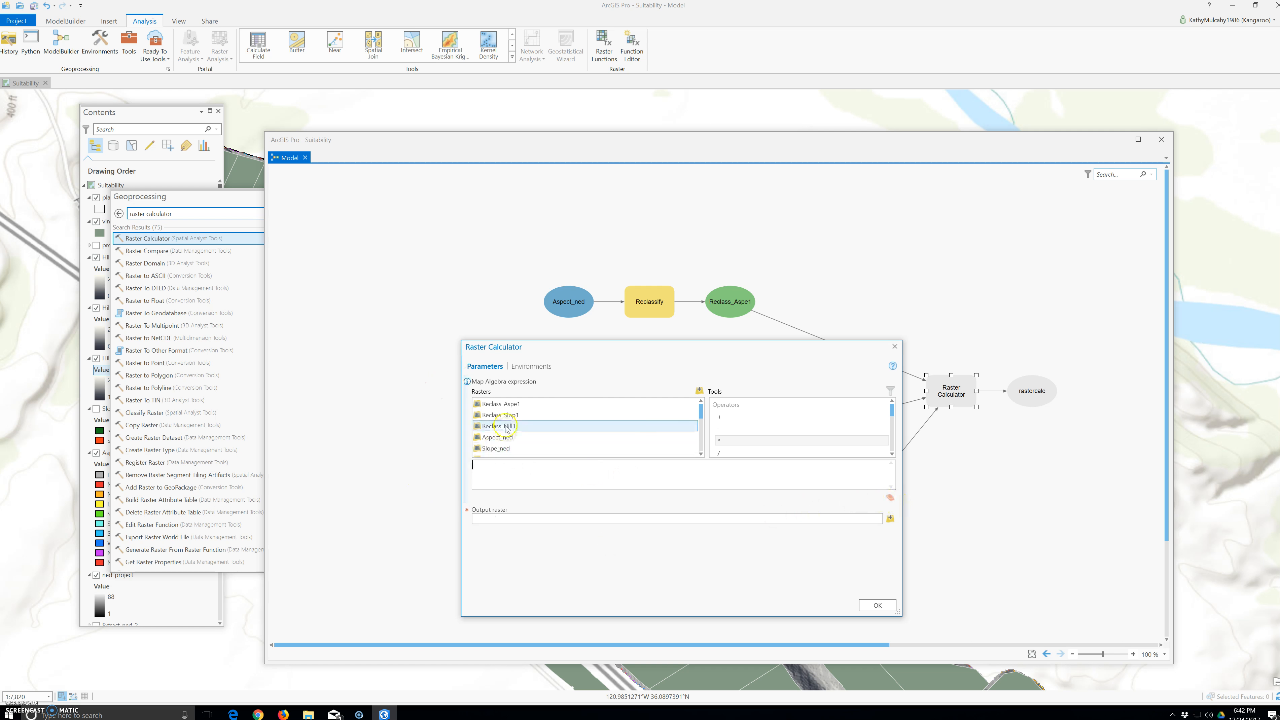
Re-enter Reclass_Aspe1 with a single multiplication operator in the empty expression, and clear the attempt
{"action": "double_click", "coordinate": [508, 408]}
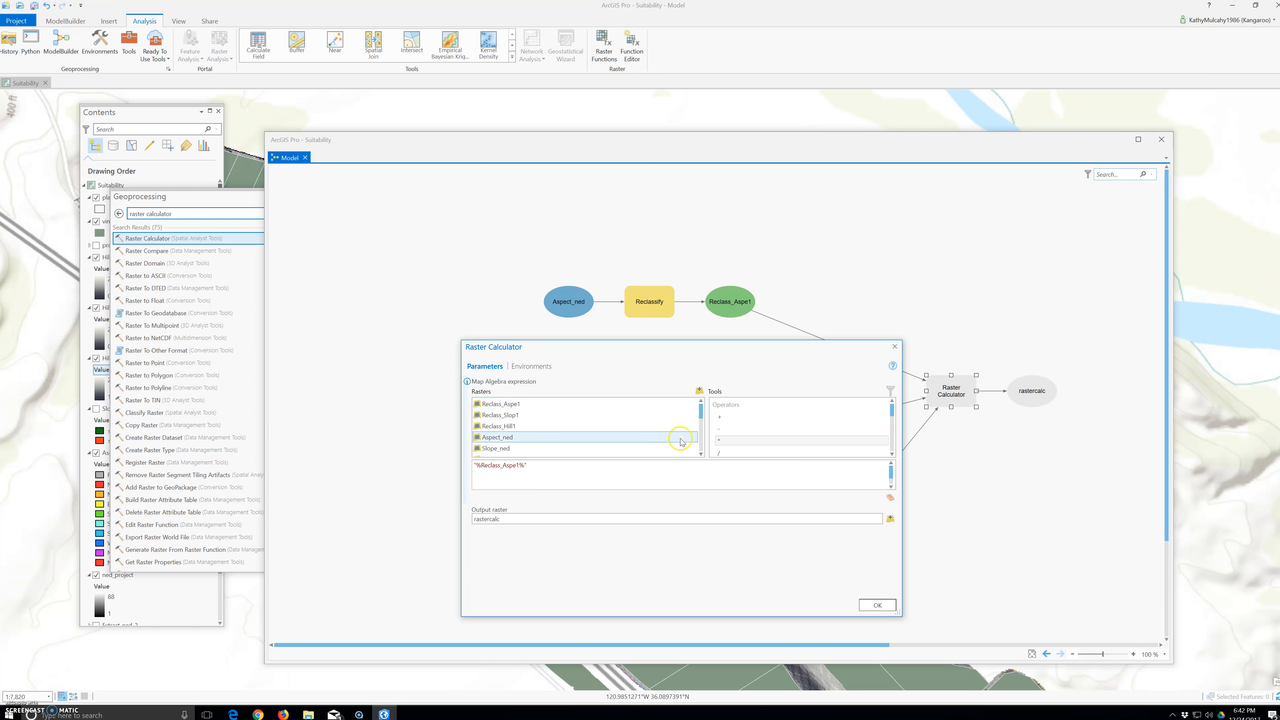
{"action": "double_click", "coordinate": [720, 442]}
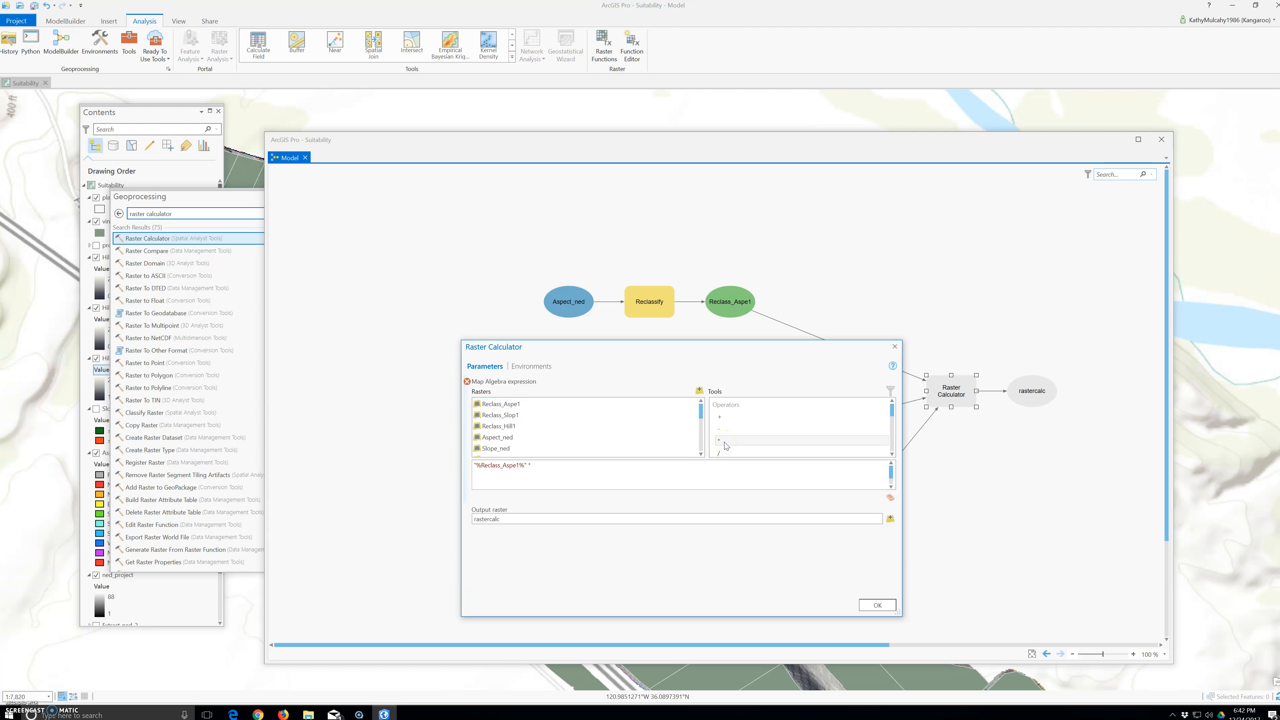
{"action": "left_click", "coordinate": [739, 430]}
{"action": "left_click", "coordinate": [890, 497]}
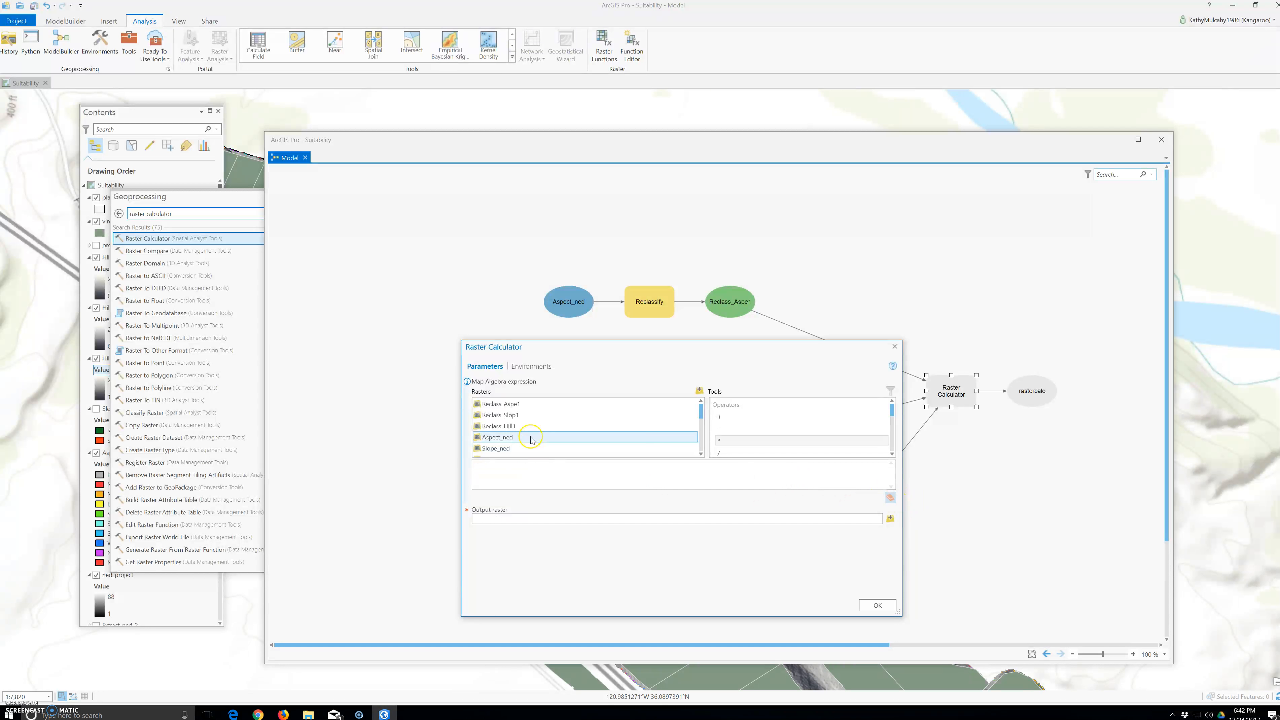
Try the expression Reclass_Aspe1 multiplied by 0.2 plus, check its spacing, and clear it
{"action": "double_click", "coordinate": [555, 404]}
{"action": "double_click", "coordinate": [723, 444]}
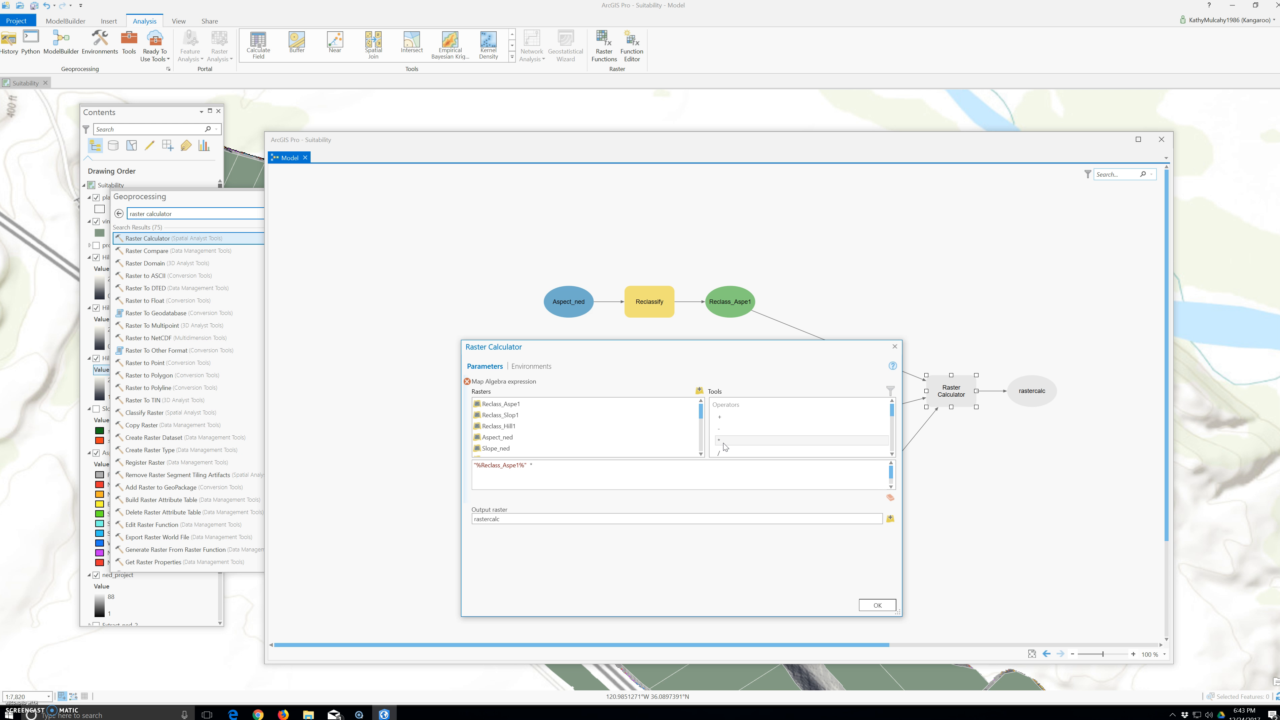
{"action": "scroll", "coordinate": [656, 436], "scroll_direction": "down", "scroll_amount": 5}
{"action": "scroll", "coordinate": [646, 429], "scroll_direction": "up", "scroll_amount": 5}
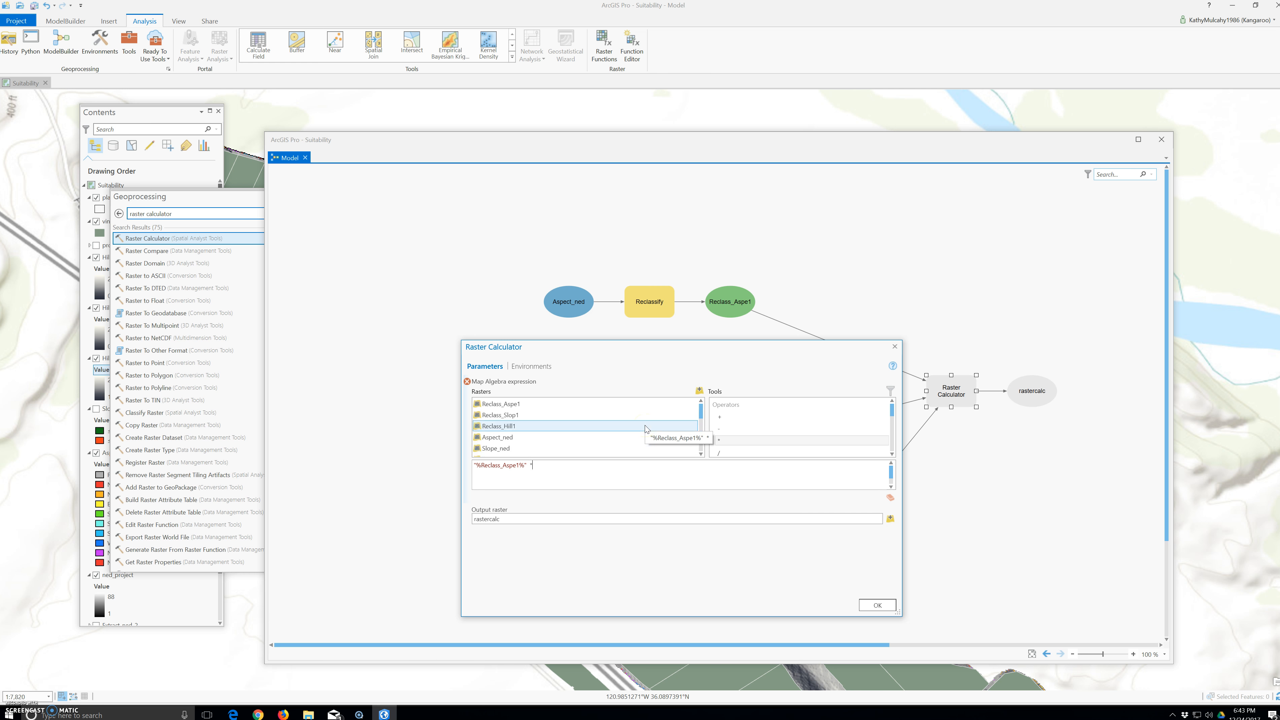
{"action": "type", "text": "0.2"}
{"action": "double_click", "coordinate": [726, 418]}
{"action": "left_click", "coordinate": [543, 464]}
{"action": "left_click", "coordinate": [534, 466]}
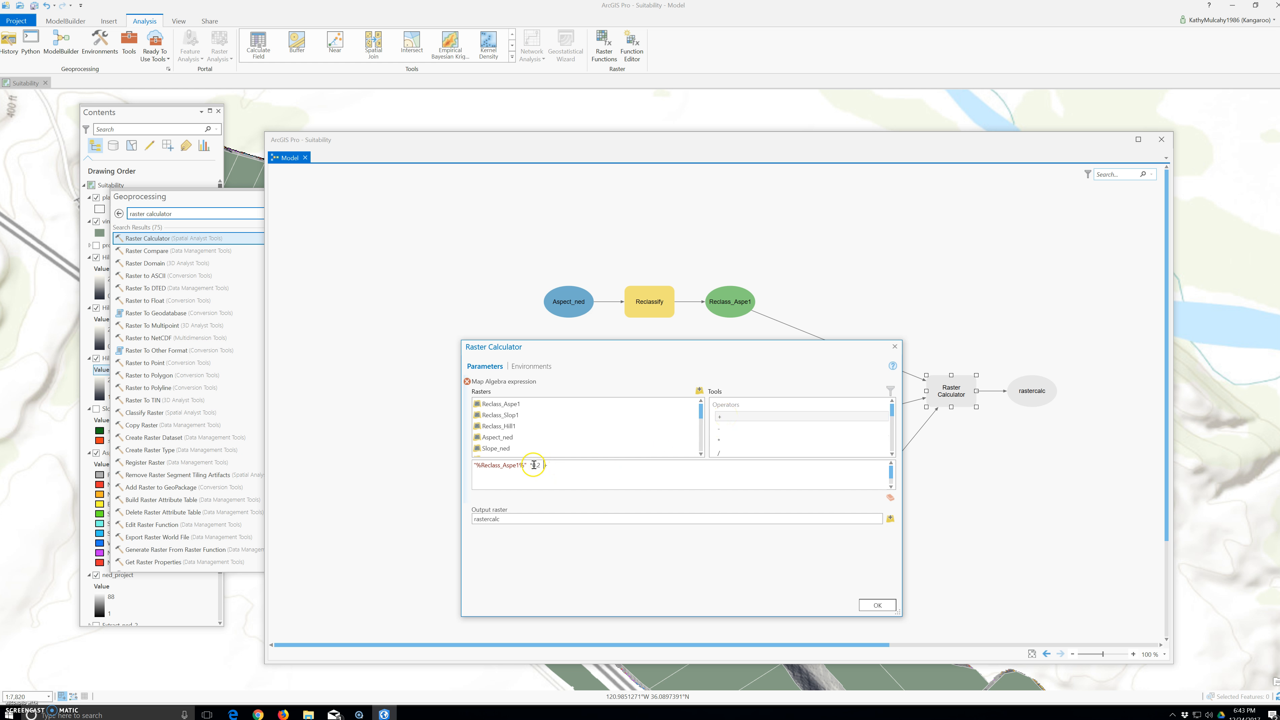
{"action": "left_click", "coordinate": [543, 466]}
{"action": "left_click", "coordinate": [555, 467]}
{"action": "left_click", "coordinate": [567, 454]}
{"action": "left_click", "coordinate": [901, 498]}
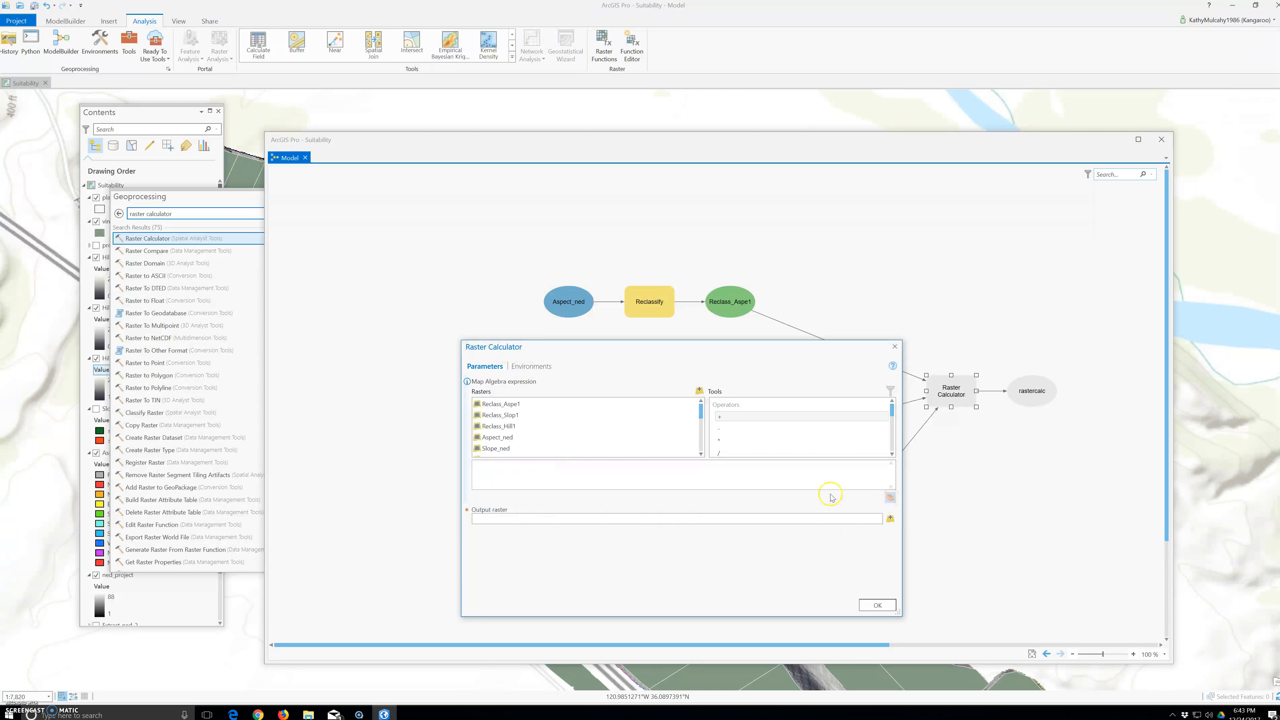
Begin the map algebra expression once more with Reclass_Aspe1 followed by a multiplication operator
{"action": "double_click", "coordinate": [511, 405]}
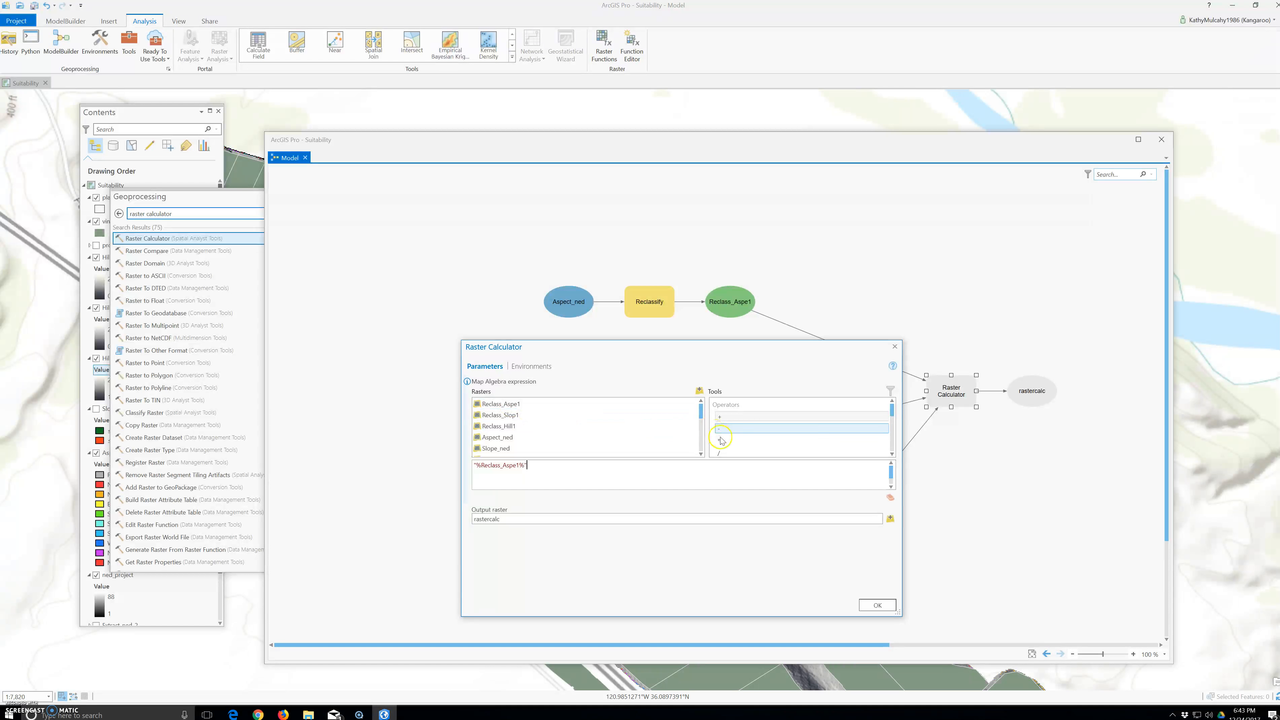
{"action": "left_click", "coordinate": [621, 472]}
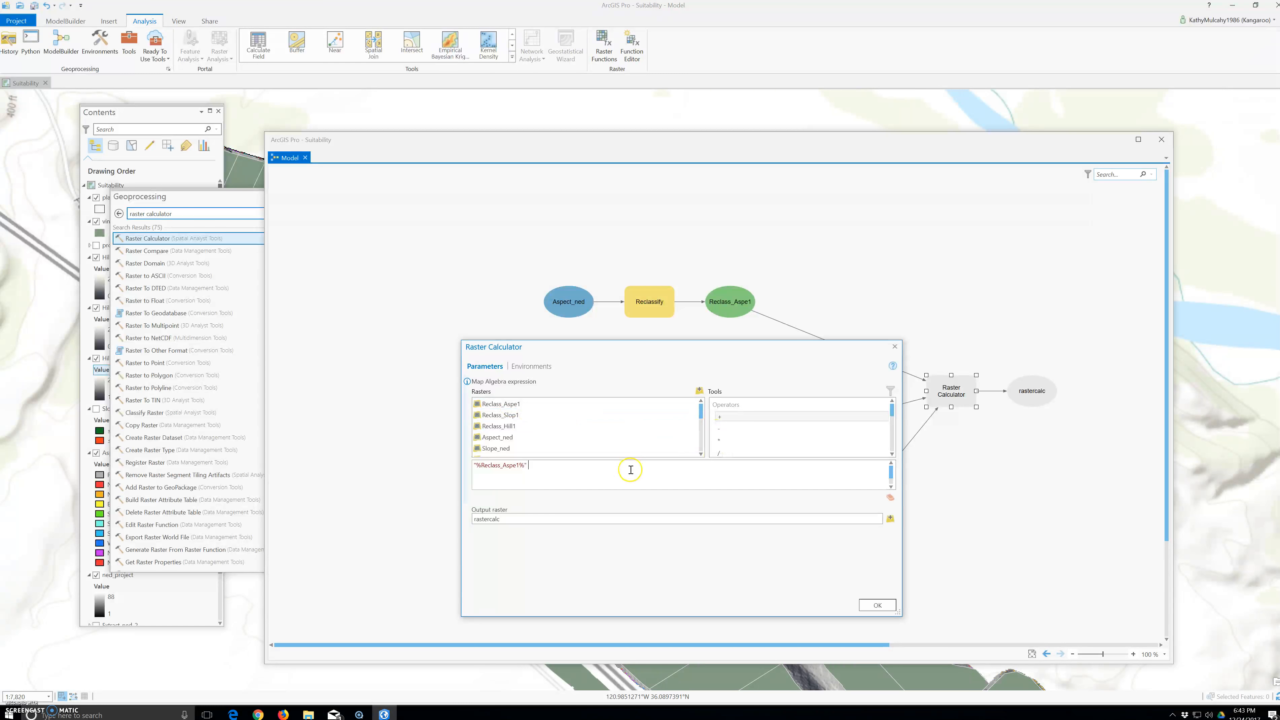
{"action": "left_click", "coordinate": [723, 441]}
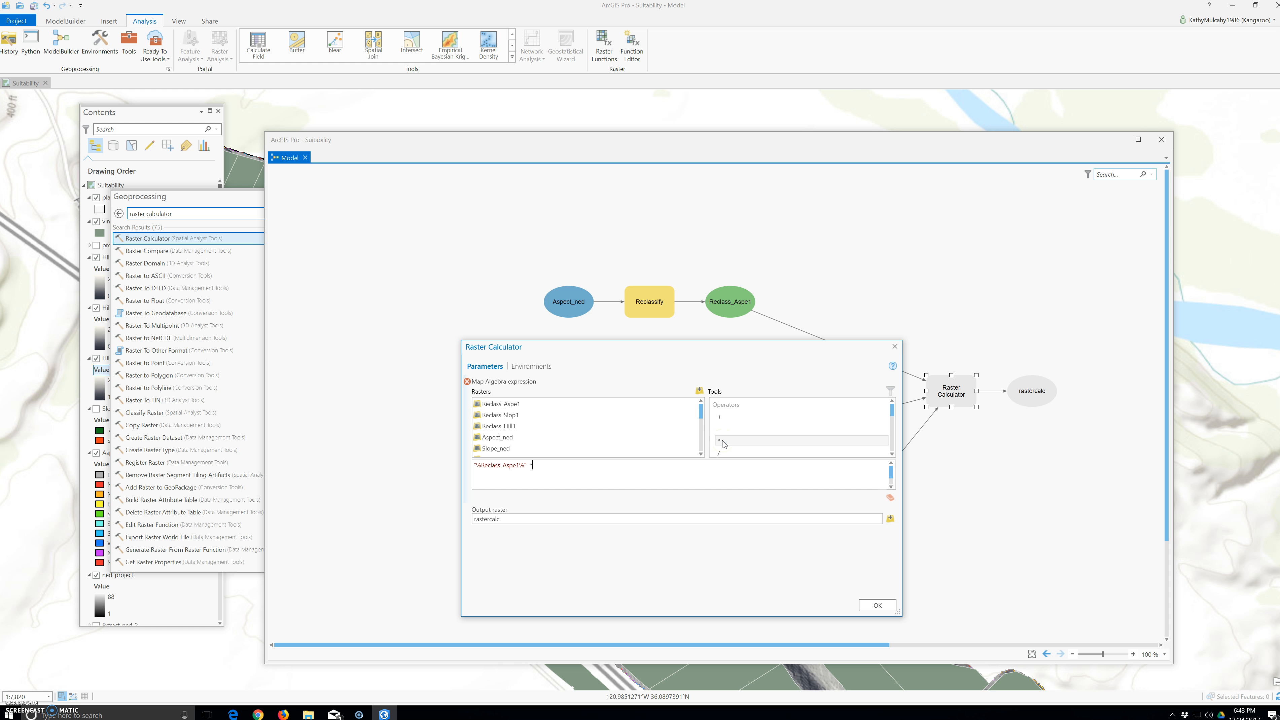
Examine the operators and mathematical functions that the Raster Calculator offers for the expression
{"action": "scroll", "coordinate": [735, 427], "scroll_direction": "down", "scroll_amount": 3}
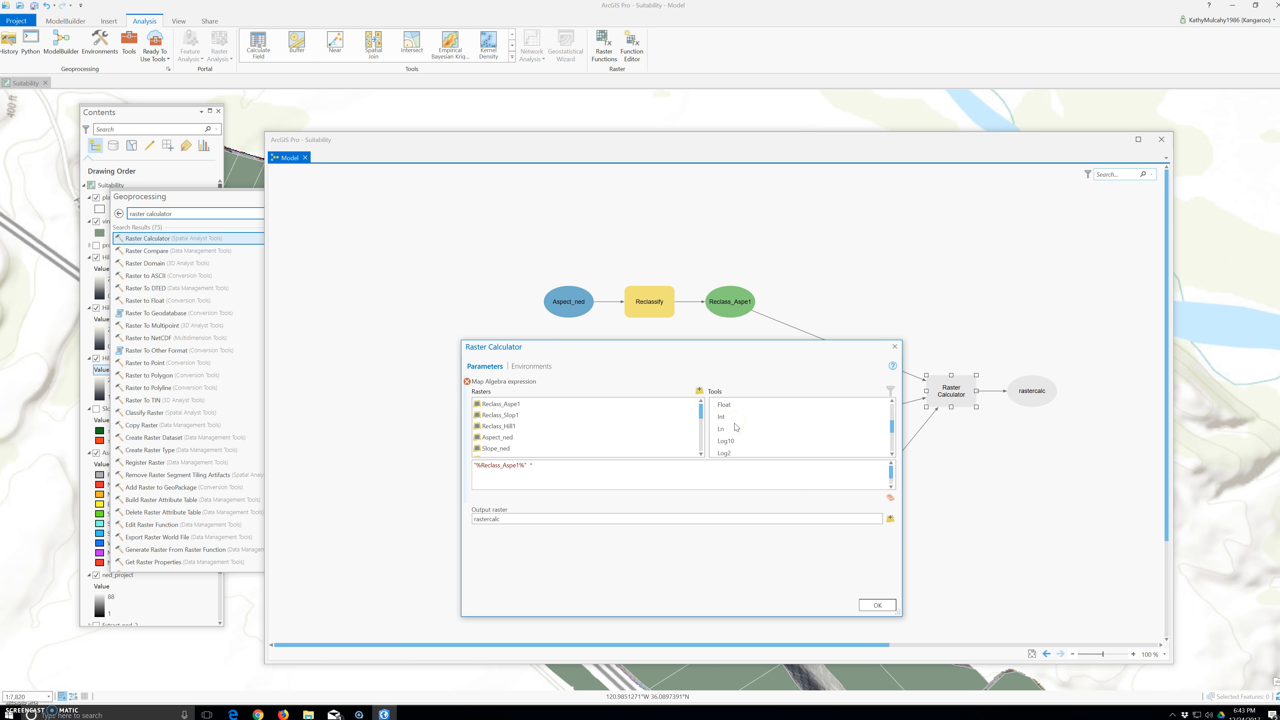
{"action": "scroll", "coordinate": [734, 424], "scroll_direction": "up", "scroll_amount": 5}
{"action": "left_click_drag", "start_coordinate": [722, 441], "coordinate": [723, 447]}
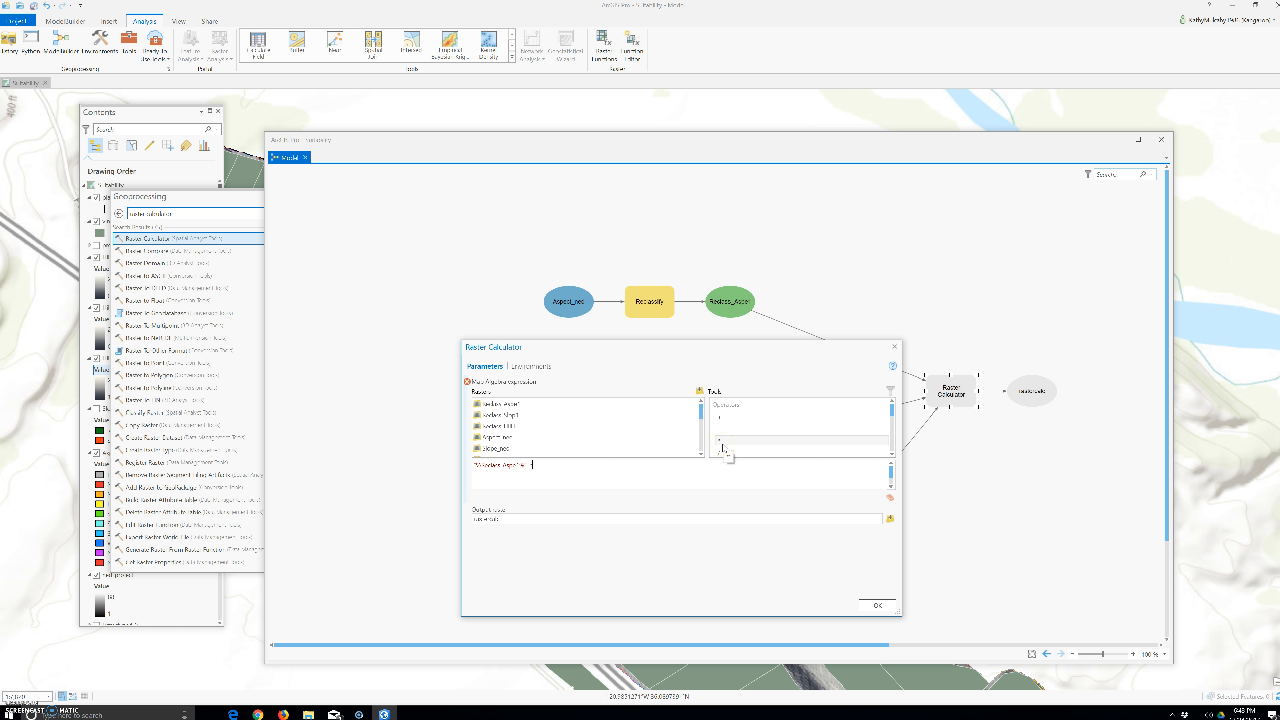
{"action": "scroll", "coordinate": [722, 445], "scroll_direction": "down", "scroll_amount": 3}
{"action": "scroll", "coordinate": [723, 447], "scroll_direction": "down", "scroll_amount": 1}
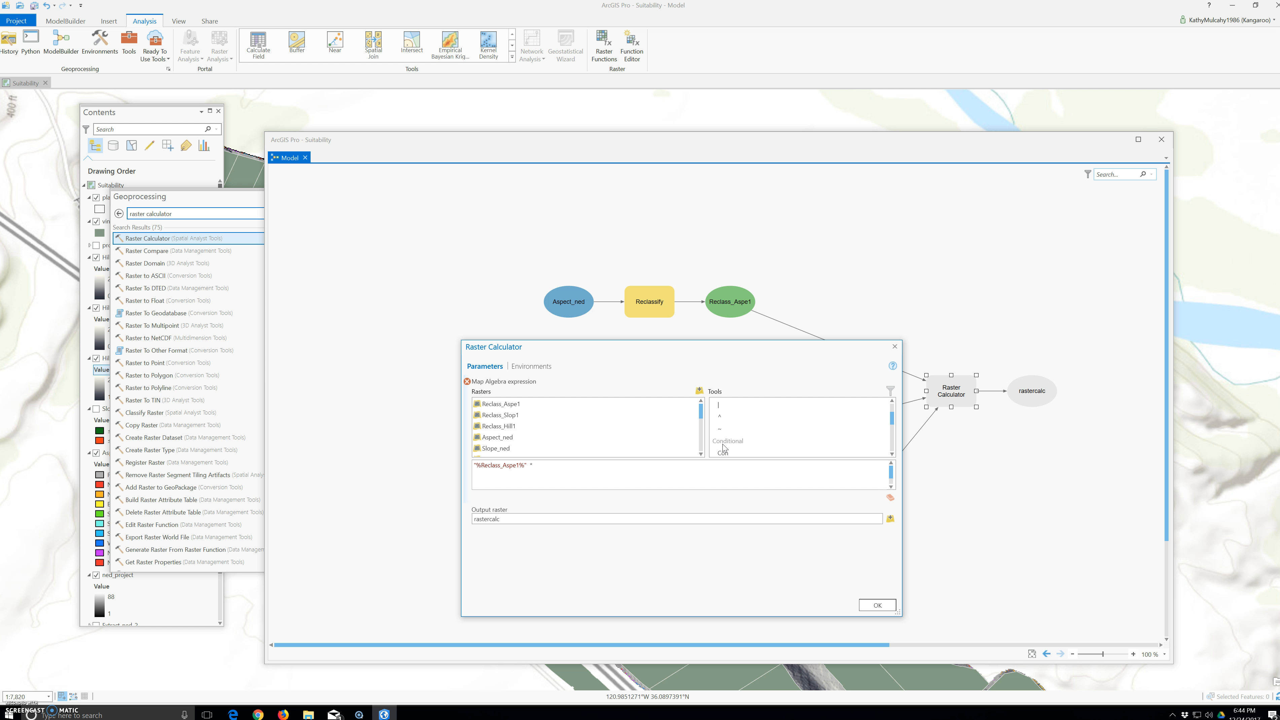
{"action": "scroll", "coordinate": [723, 447], "scroll_direction": "down", "scroll_amount": 4}
{"action": "scroll", "coordinate": [723, 447], "scroll_direction": "down", "scroll_amount": 6}
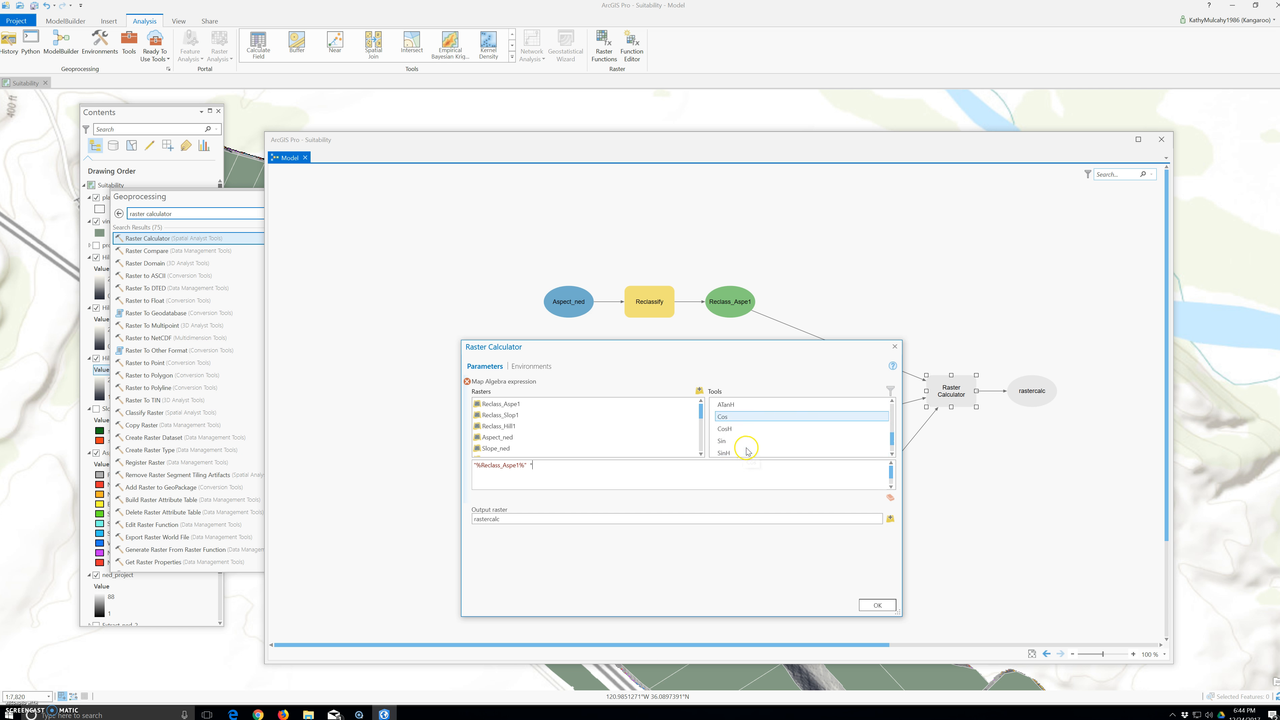
{"action": "scroll", "coordinate": [748, 449], "scroll_direction": "up", "scroll_amount": 4}
{"action": "scroll", "coordinate": [748, 418], "scroll_direction": "up", "scroll_amount": 10}
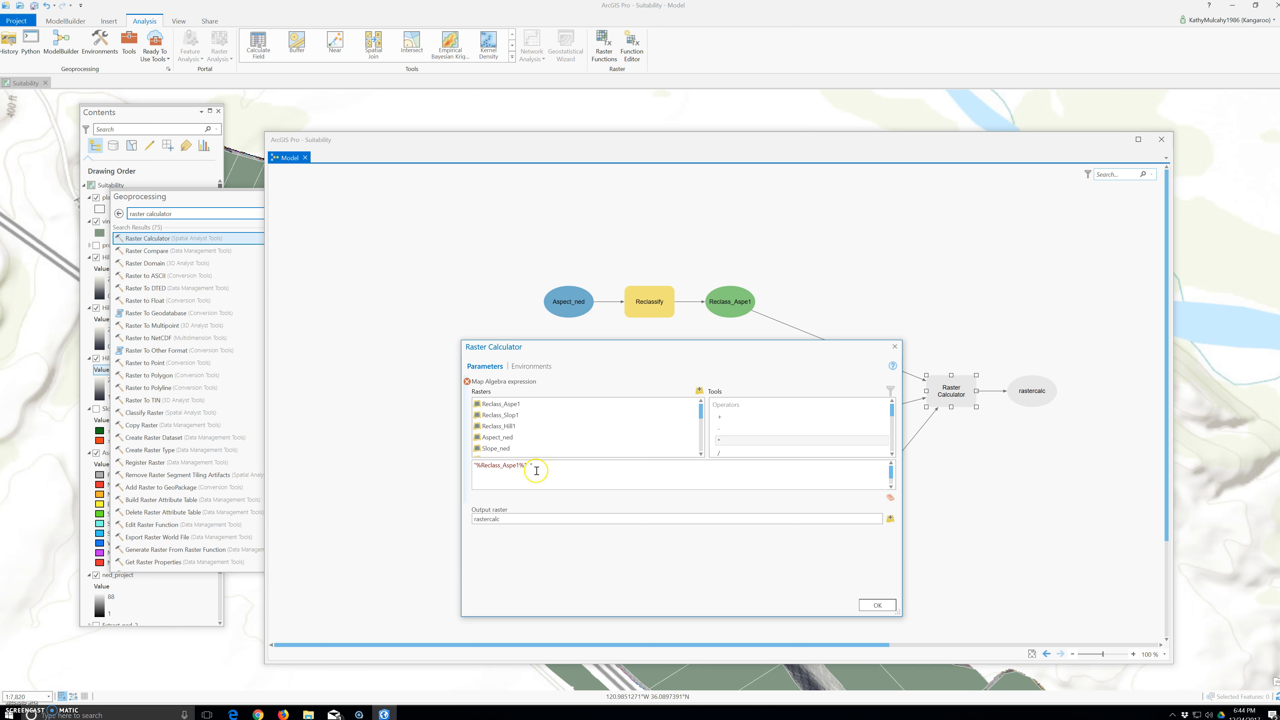
Replace the map algebra expression with an opening parenthesis followed by Reclass_Aspe1
{"action": "left_click_drag", "start_coordinate": [549, 466], "coordinate": [404, 444]}
{"action": "key", "text": "Delete"}
{"action": "type", "text": "("}
{"action": "left_click", "coordinate": [505, 404]}
{"action": "double_click", "coordinate": [505, 405]}
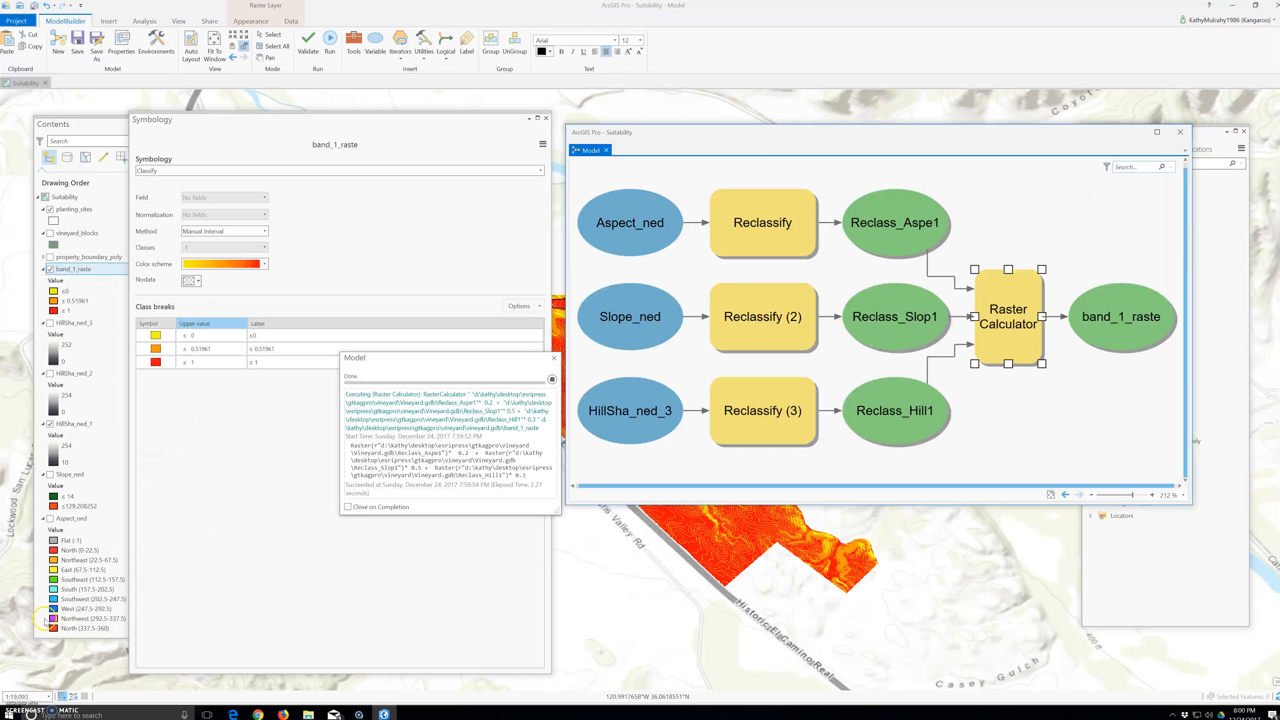
Review the Raster Calculator's map algebra expression in the model and dismiss the model's run report
{"action": "right_click", "coordinate": [1003, 288]}
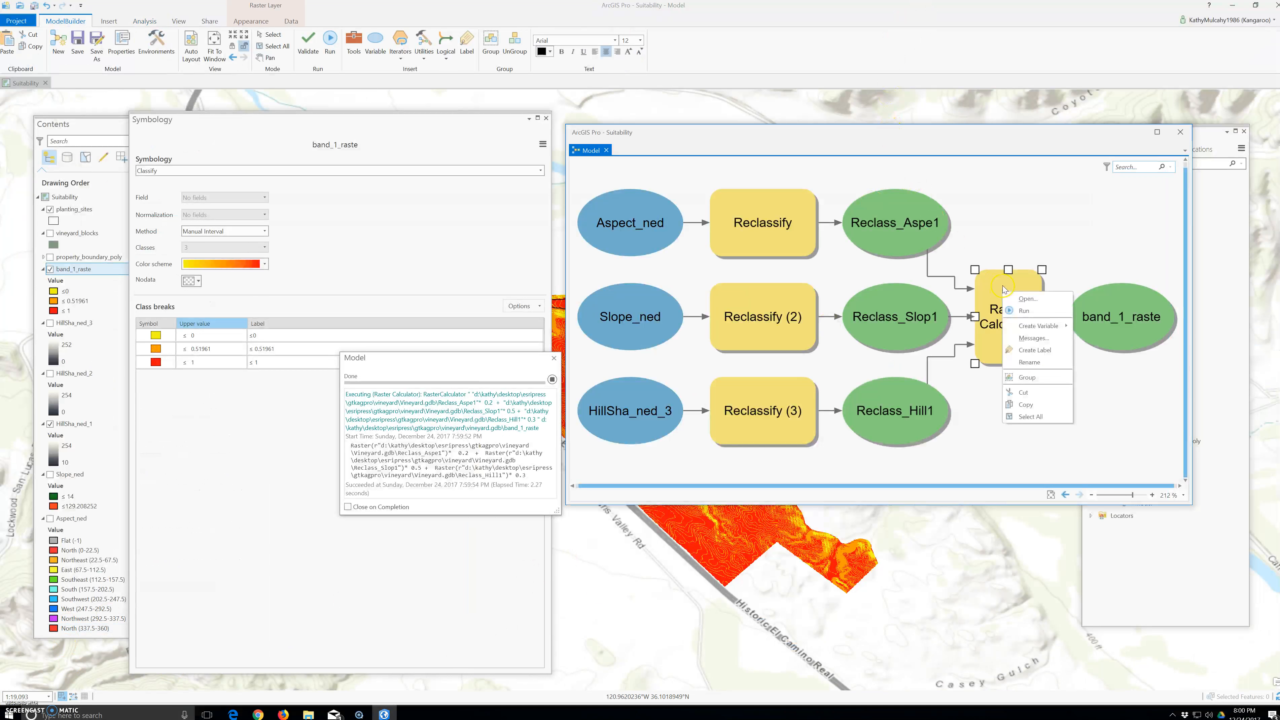
{"action": "left_click", "coordinate": [1034, 300]}
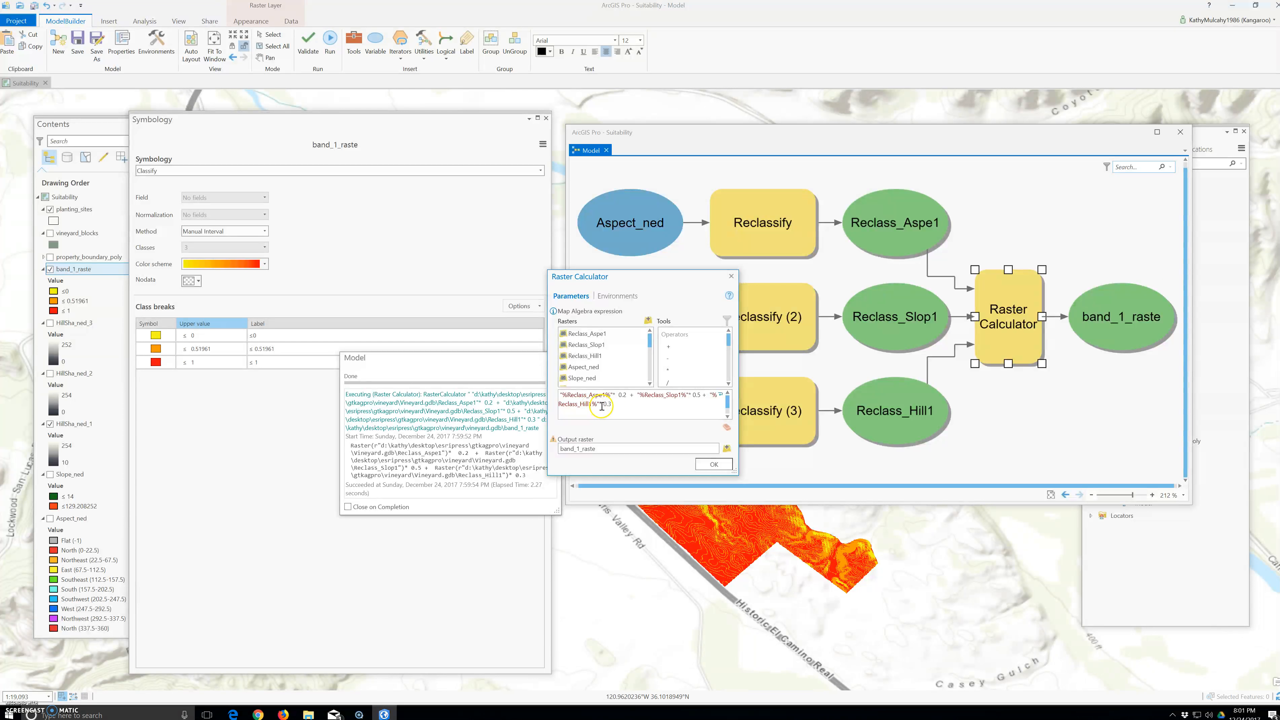
{"action": "left_click", "coordinate": [712, 465]}
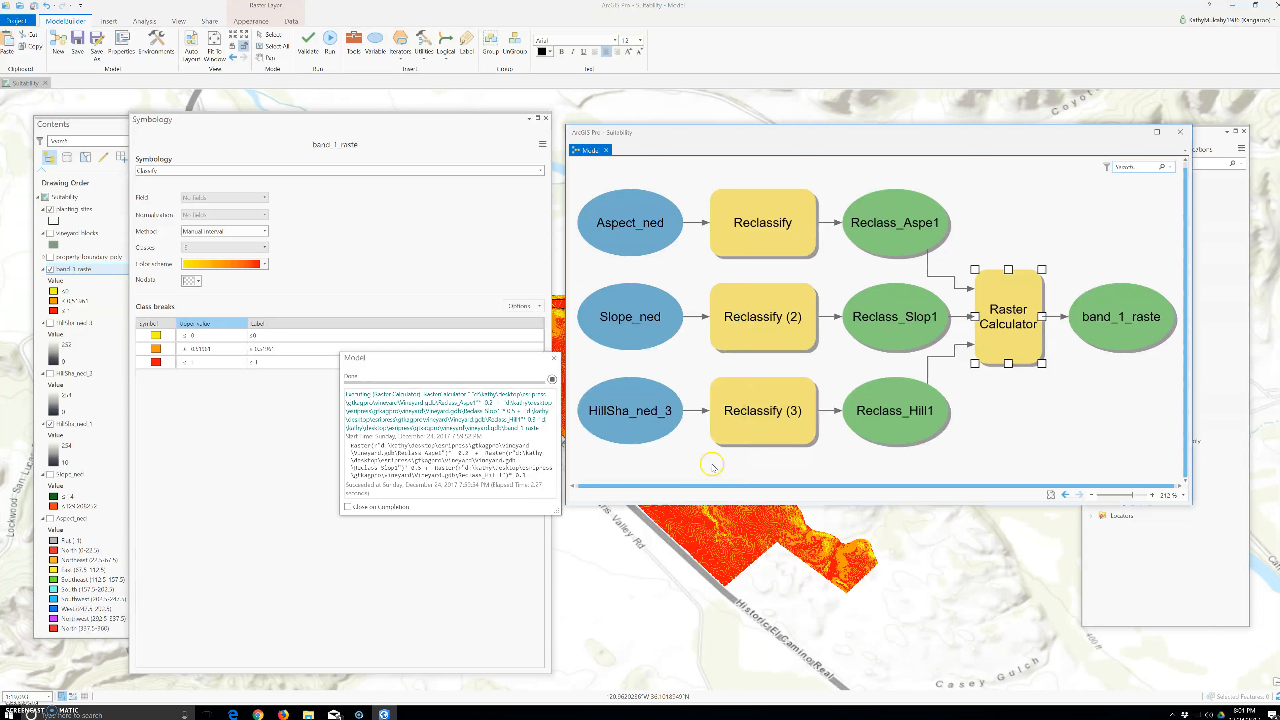
{"action": "right_click", "coordinate": [1026, 291]}
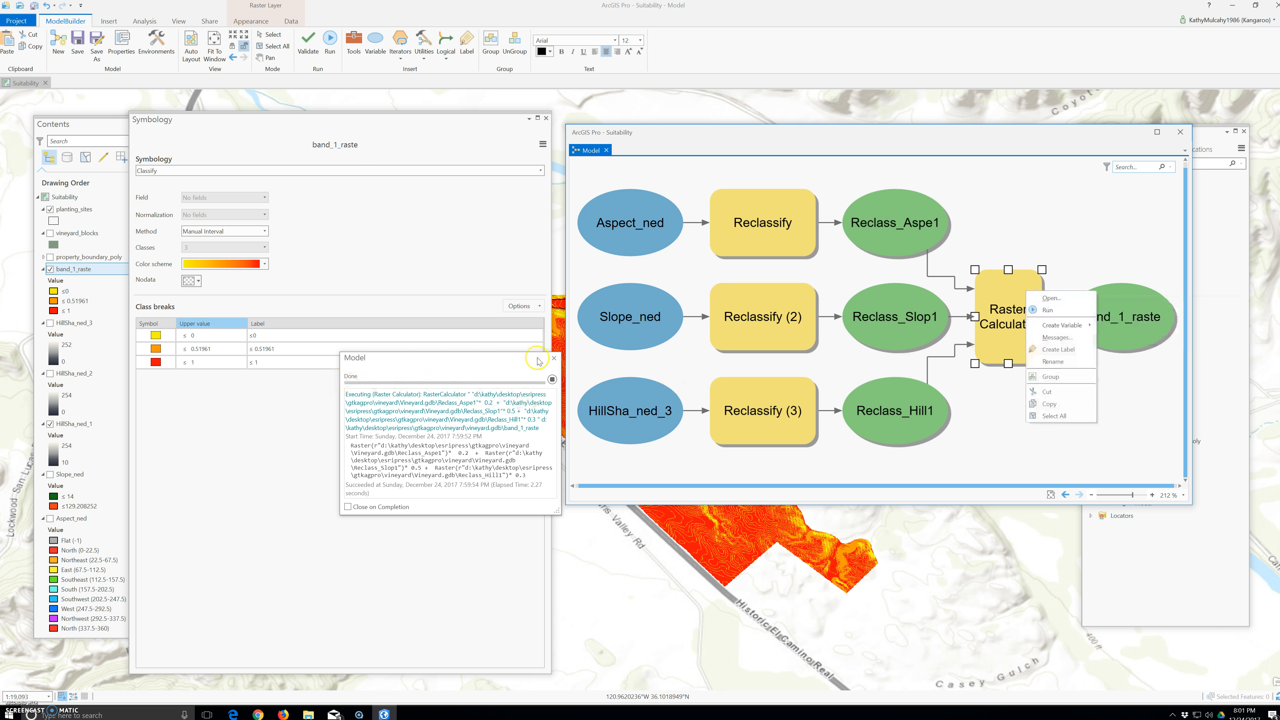
{"action": "left_click", "coordinate": [554, 358]}
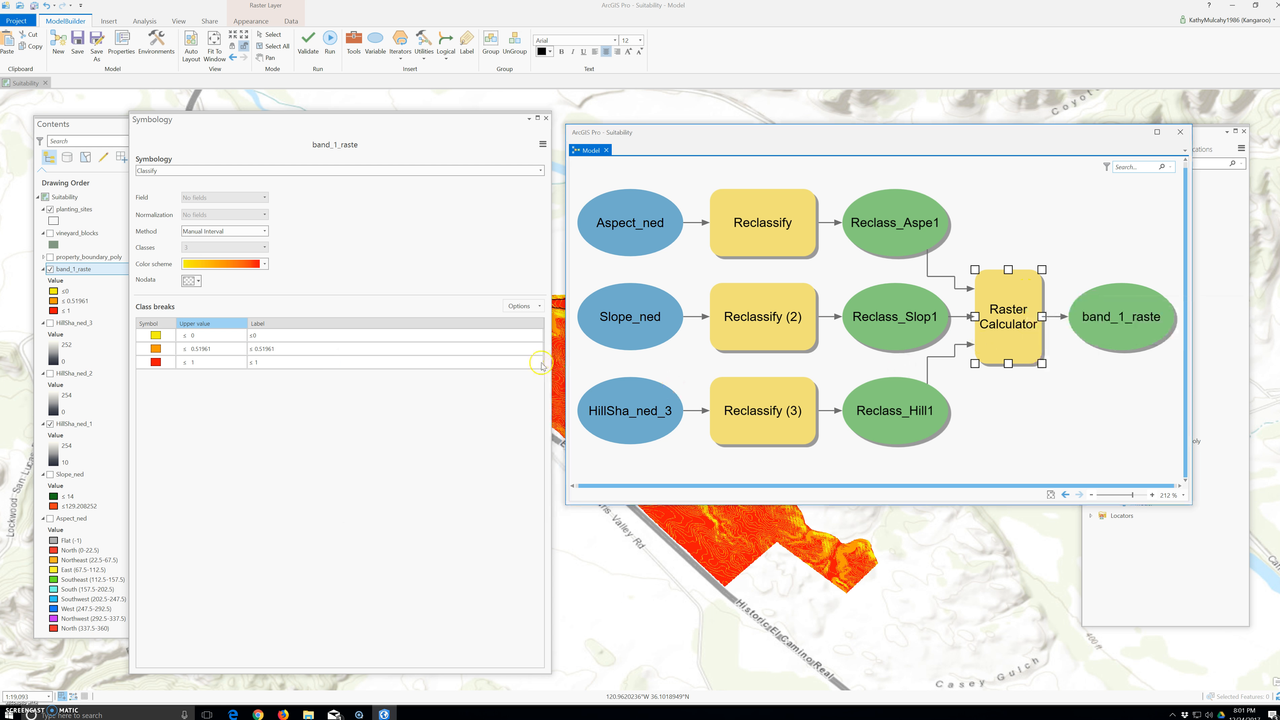
Check the source properties and the symbology of the band_1_raste layer
{"action": "right_click", "coordinate": [75, 273]}
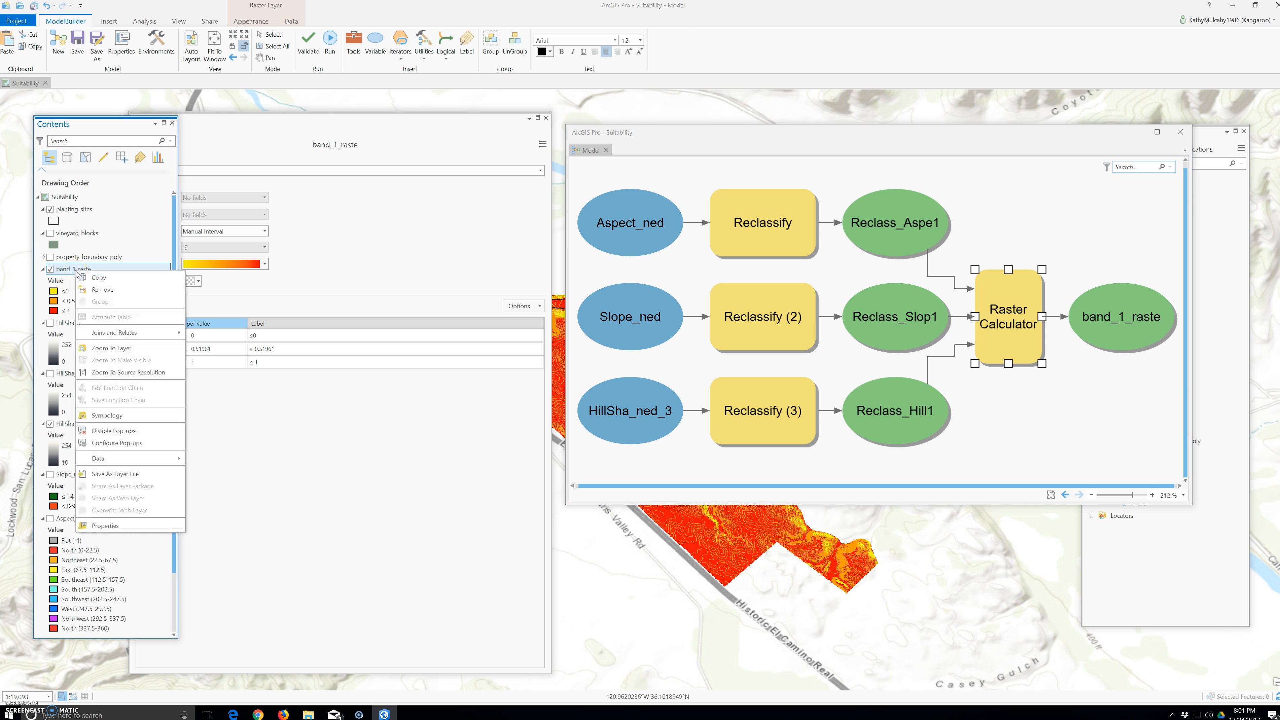
{"action": "left_click", "coordinate": [111, 533]}
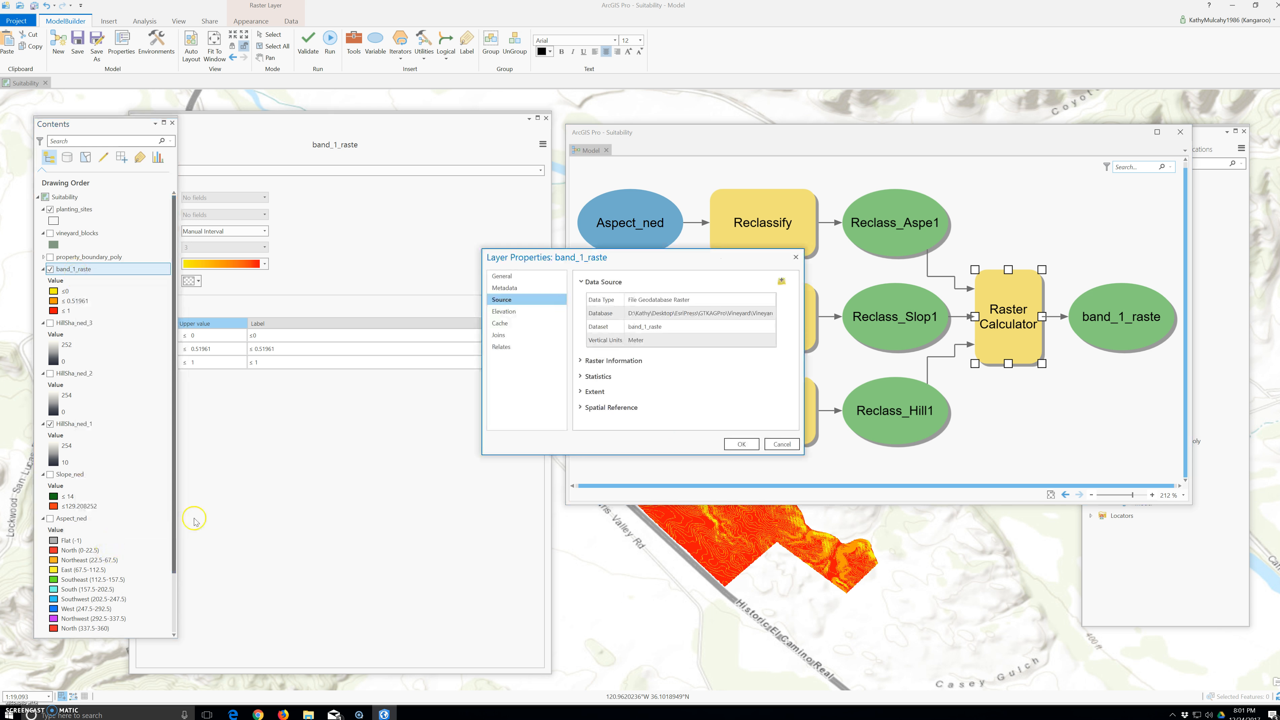
{"action": "right_click", "coordinate": [78, 270]}
{"action": "left_click", "coordinate": [110, 416]}
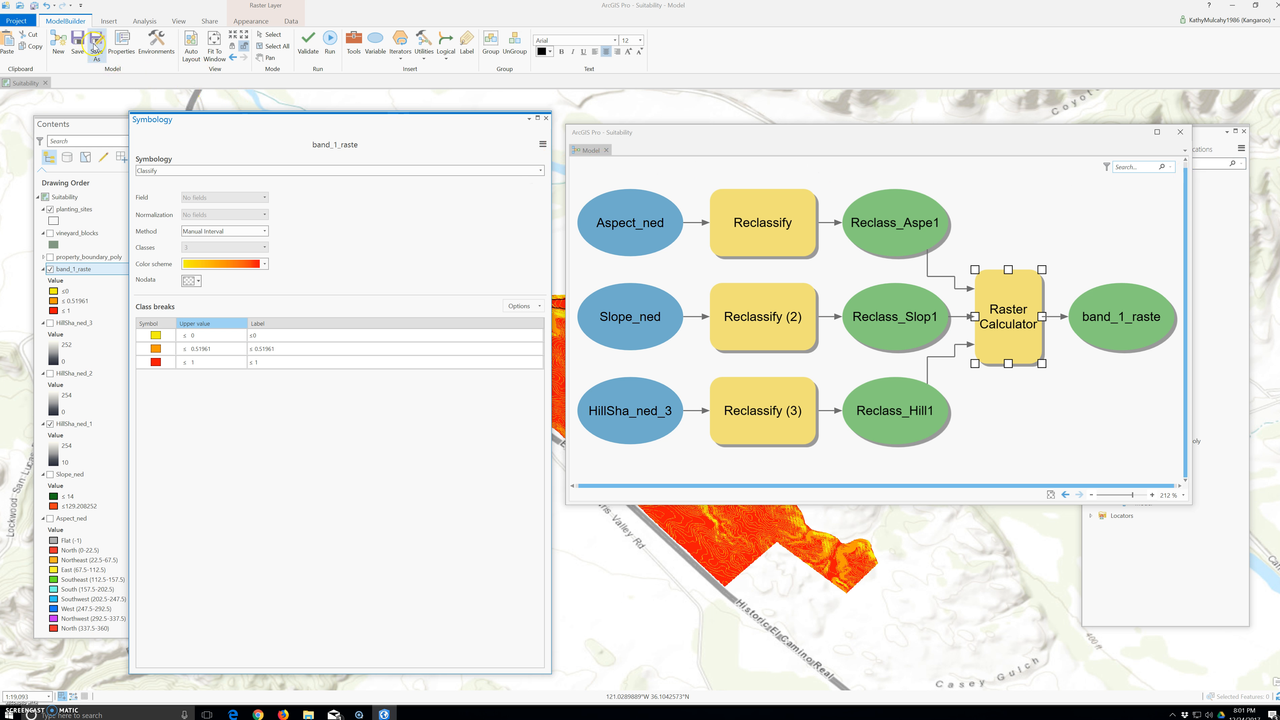
Close the model window and inspect the band_1_raste suitability raster across the whole property on the map
{"action": "left_click", "coordinate": [1171, 133]}
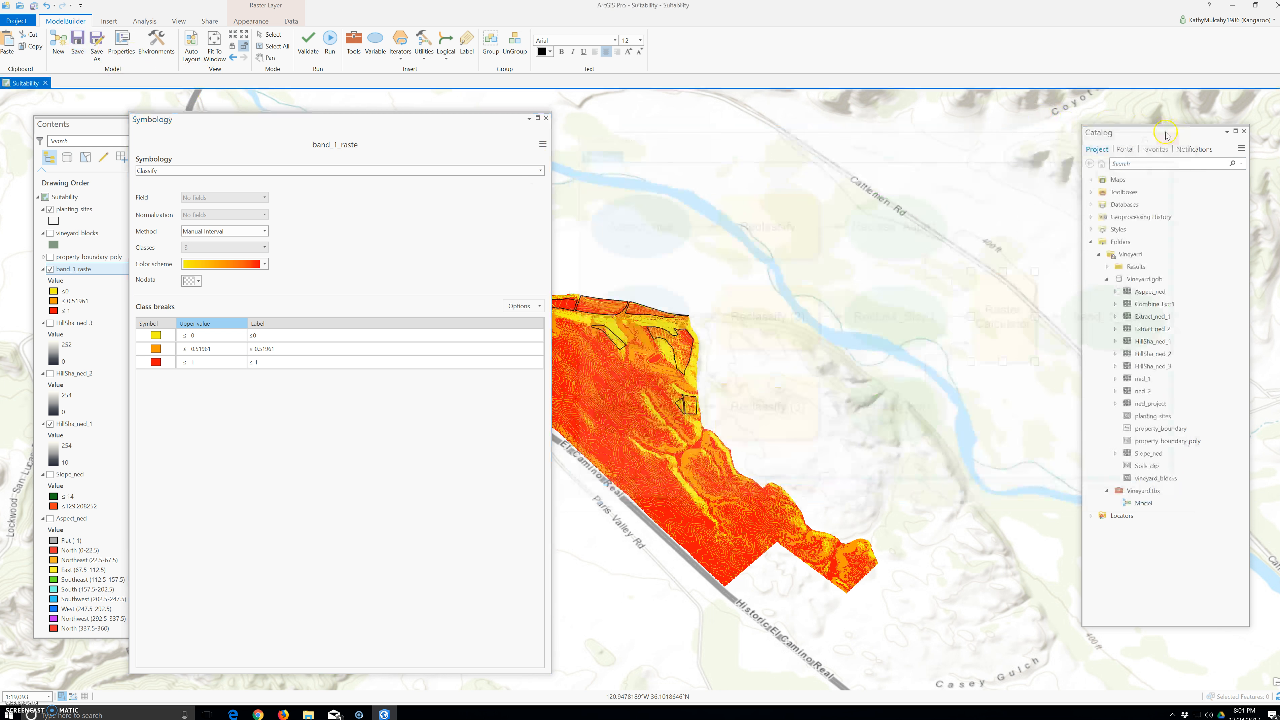
{"action": "left_click", "coordinate": [884, 407]}
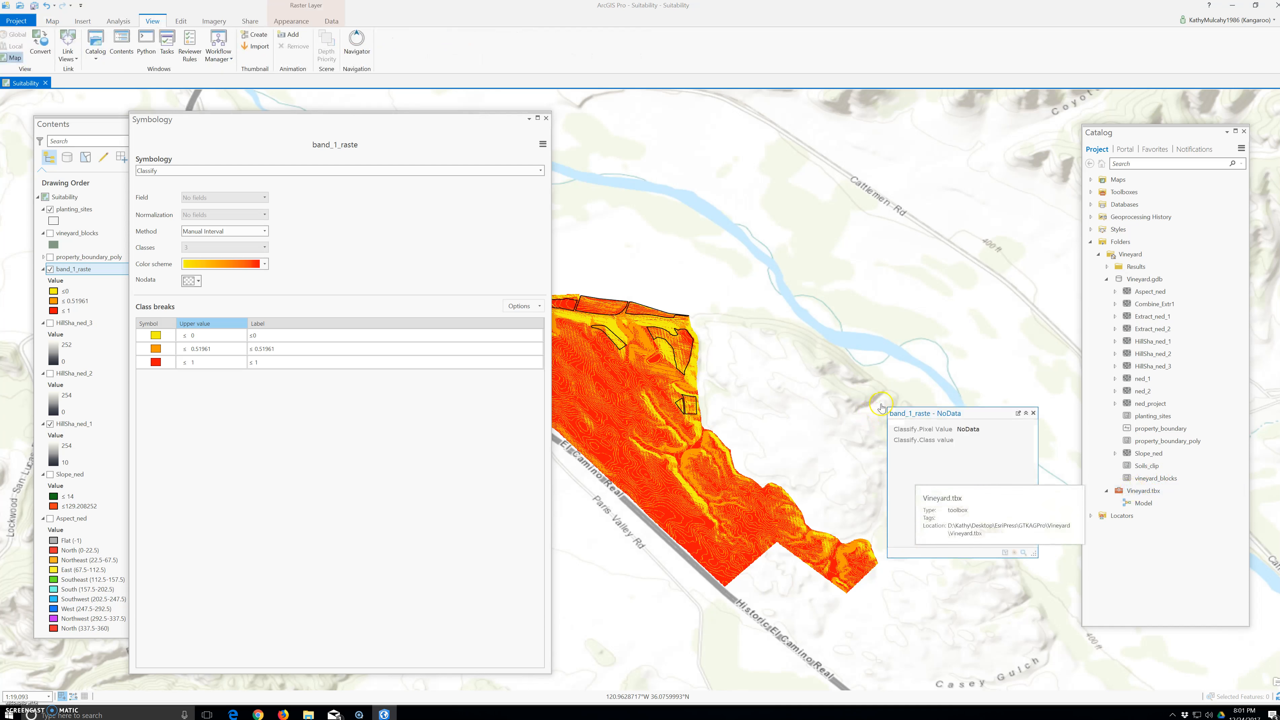
{"action": "left_click_drag", "start_coordinate": [620, 368], "coordinate": [799, 378]}
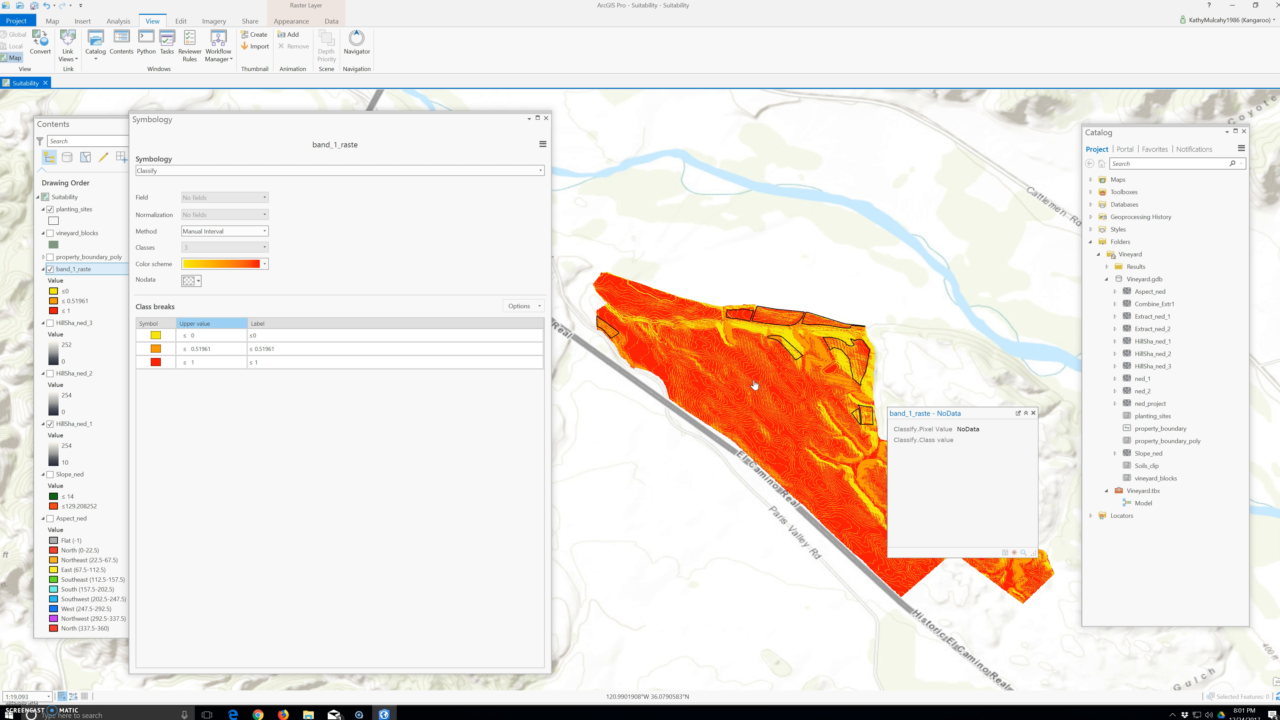
{"action": "left_click", "coordinate": [783, 521]}
{"action": "left_click", "coordinate": [777, 503]}
{"action": "left_click", "coordinate": [413, 438]}
Save the project
{"action": "left_click", "coordinate": [31, 22]}
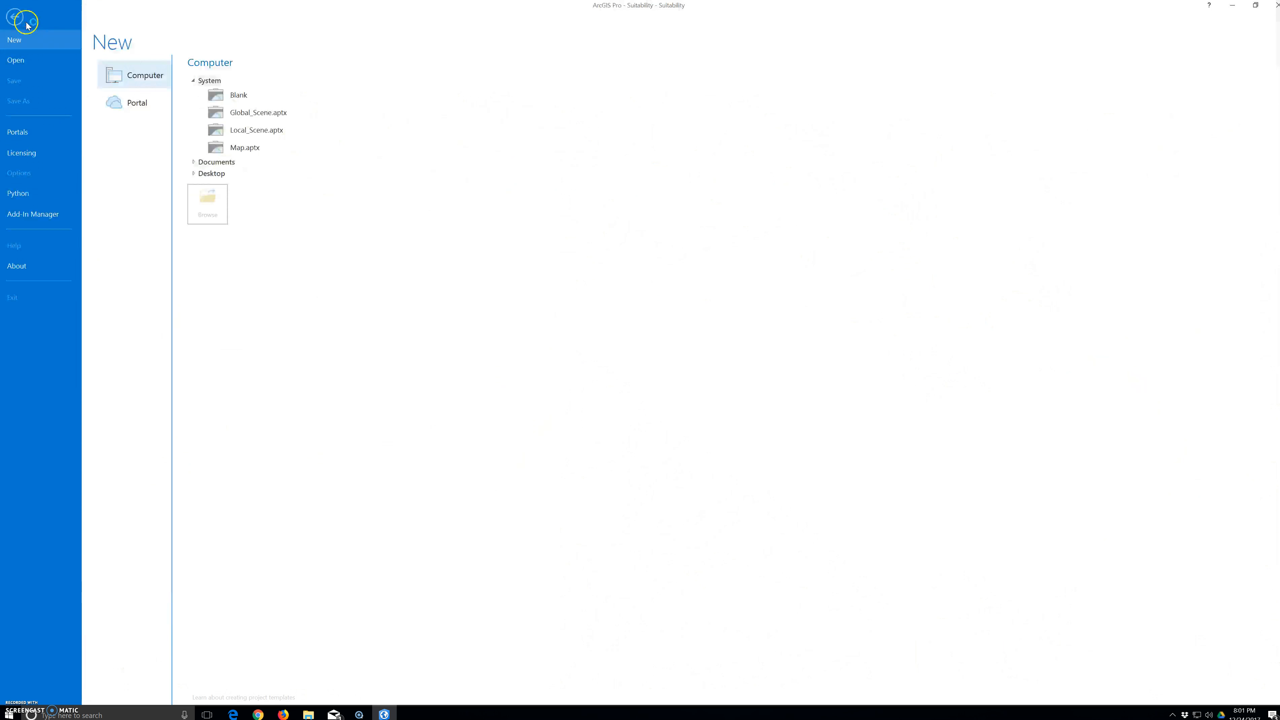
{"action": "left_click", "coordinate": [15, 82]}
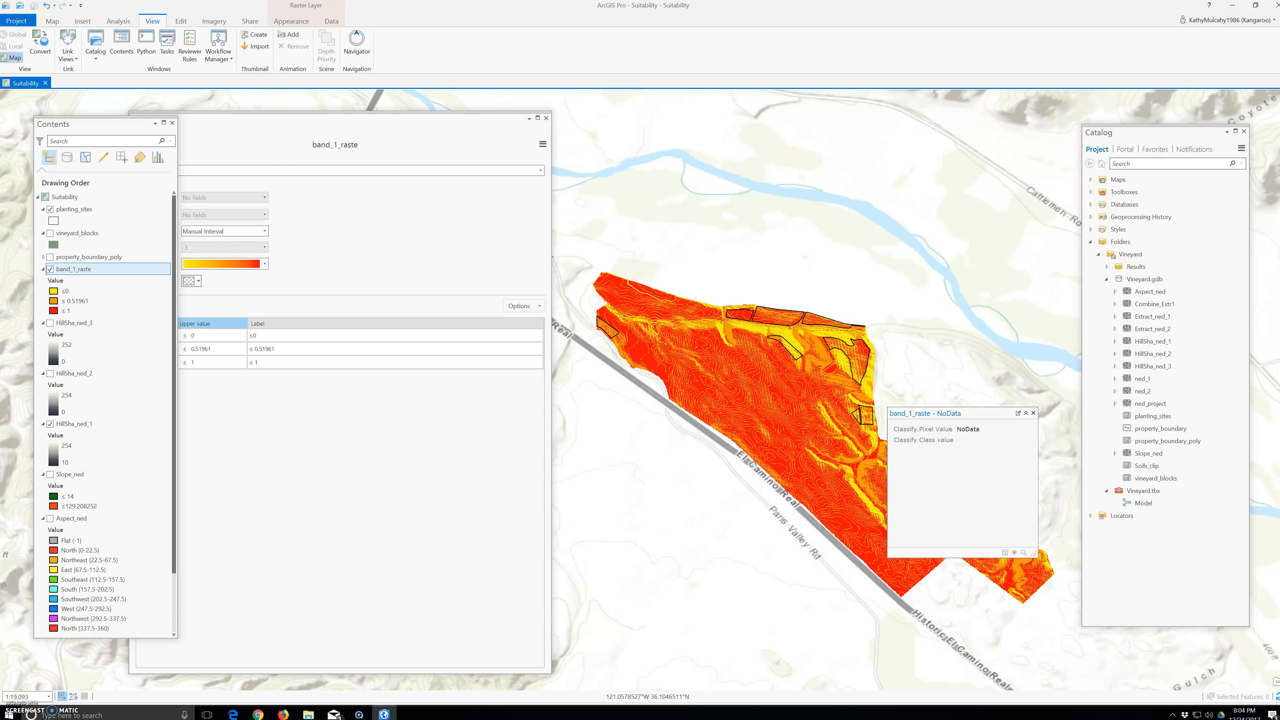
Add the Soils_clip feature class from Vineyard.gdb to the map and place it directly below planting_sites in the drawing order
{"action": "left_click", "coordinate": [1141, 482]}
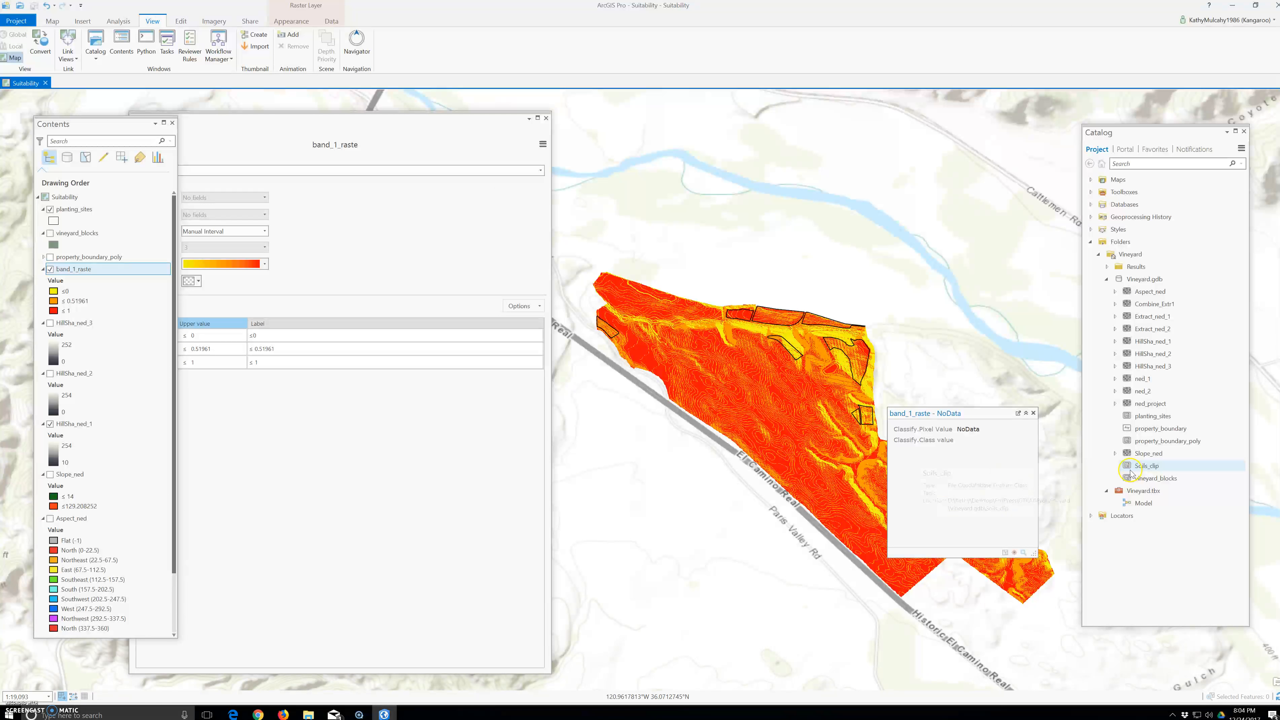
{"action": "mouse_move", "coordinate": [1129, 471]}
{"action": "left_mouse_down"}
{"action": "mouse_move", "coordinate": [126, 303]}
{"action": "mouse_move", "coordinate": [93, 255]}
{"action": "mouse_move", "coordinate": [95, 217]}
{"action": "left_mouse_up"}
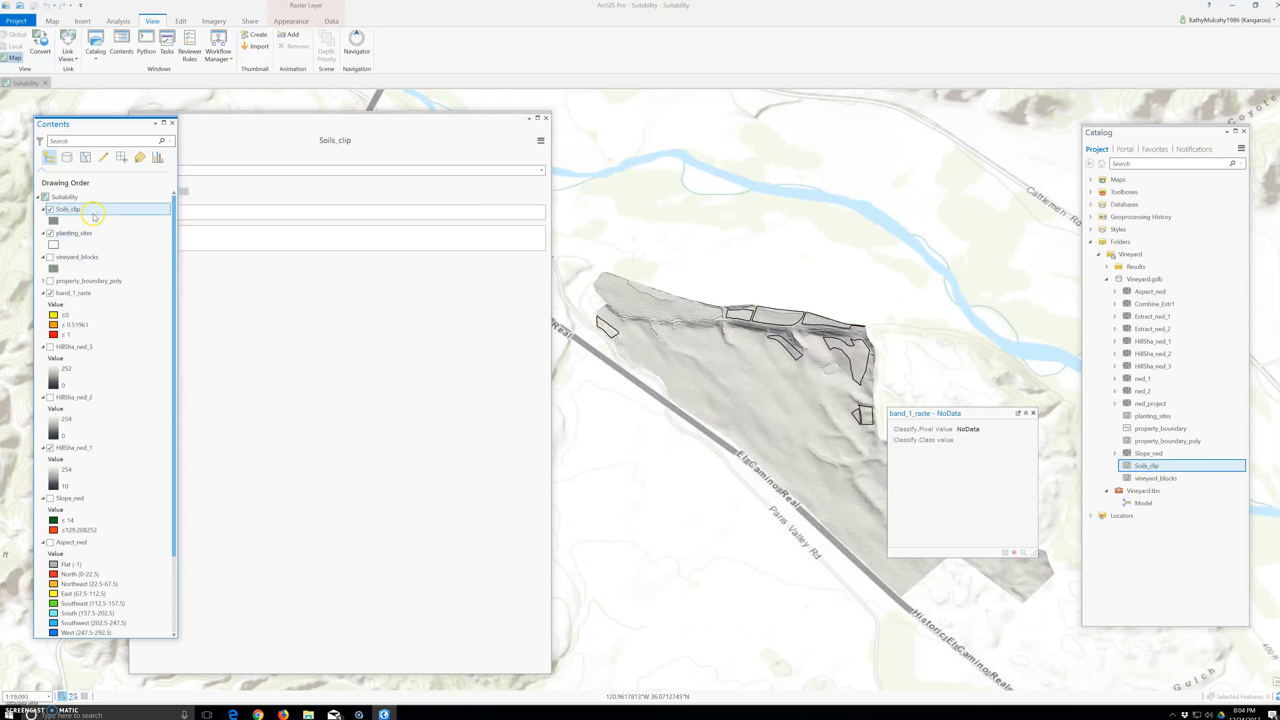
{"action": "left_click", "coordinate": [666, 462]}
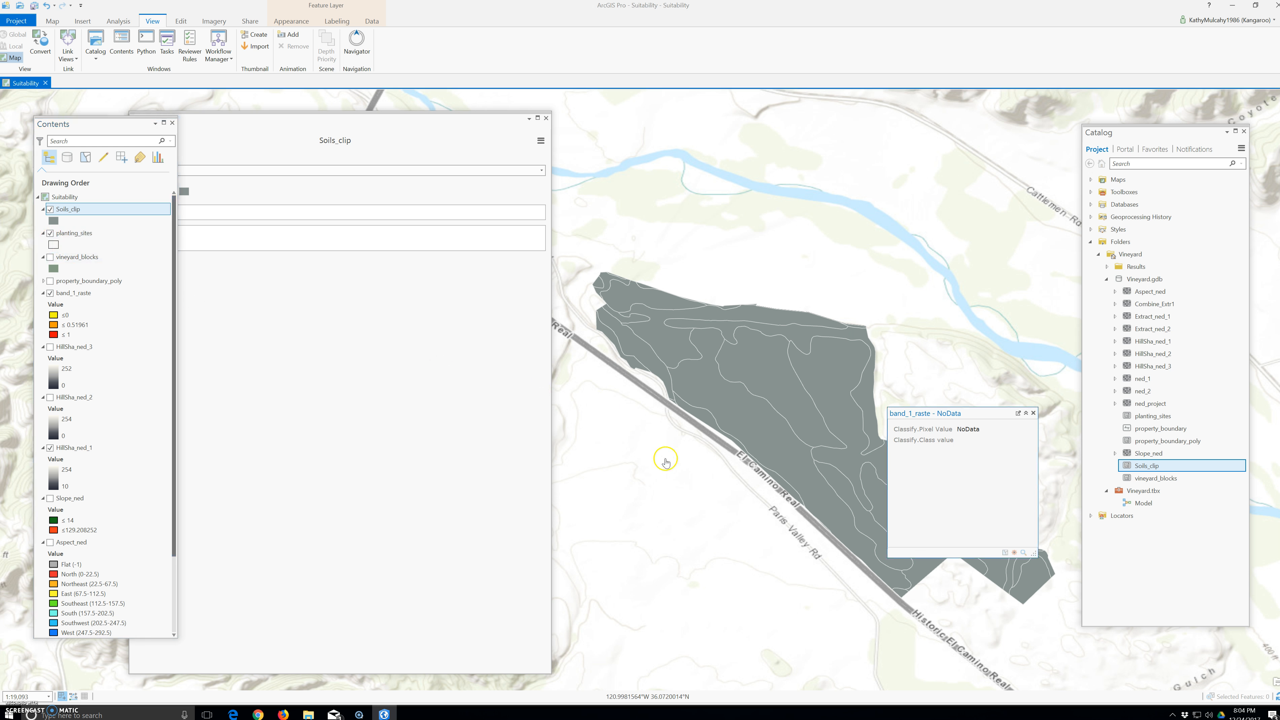
{"action": "left_click", "coordinate": [1033, 414]}
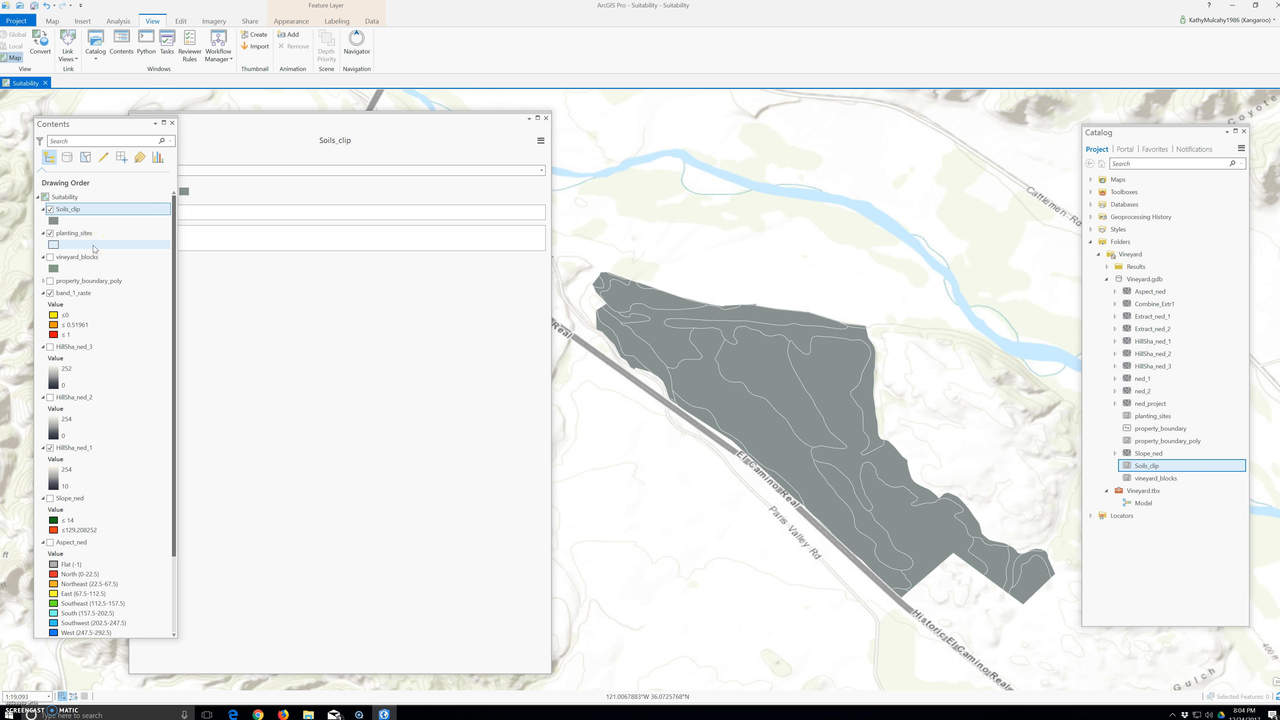
{"action": "left_click_drag", "start_coordinate": [71, 209], "coordinate": [81, 256]}
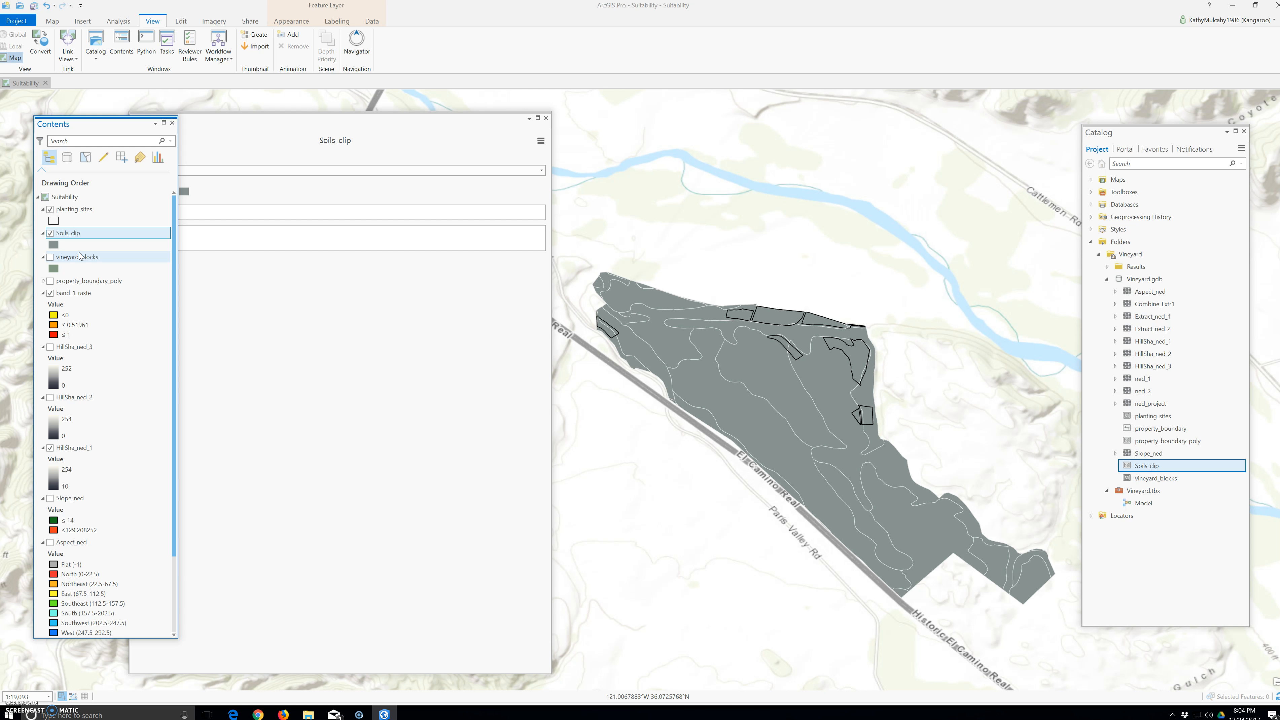
Open the Soils_clip attribute table as a floating window and enlarge it to show all its records
{"action": "right_click", "coordinate": [77, 233]}
{"action": "left_click", "coordinate": [97, 277]}
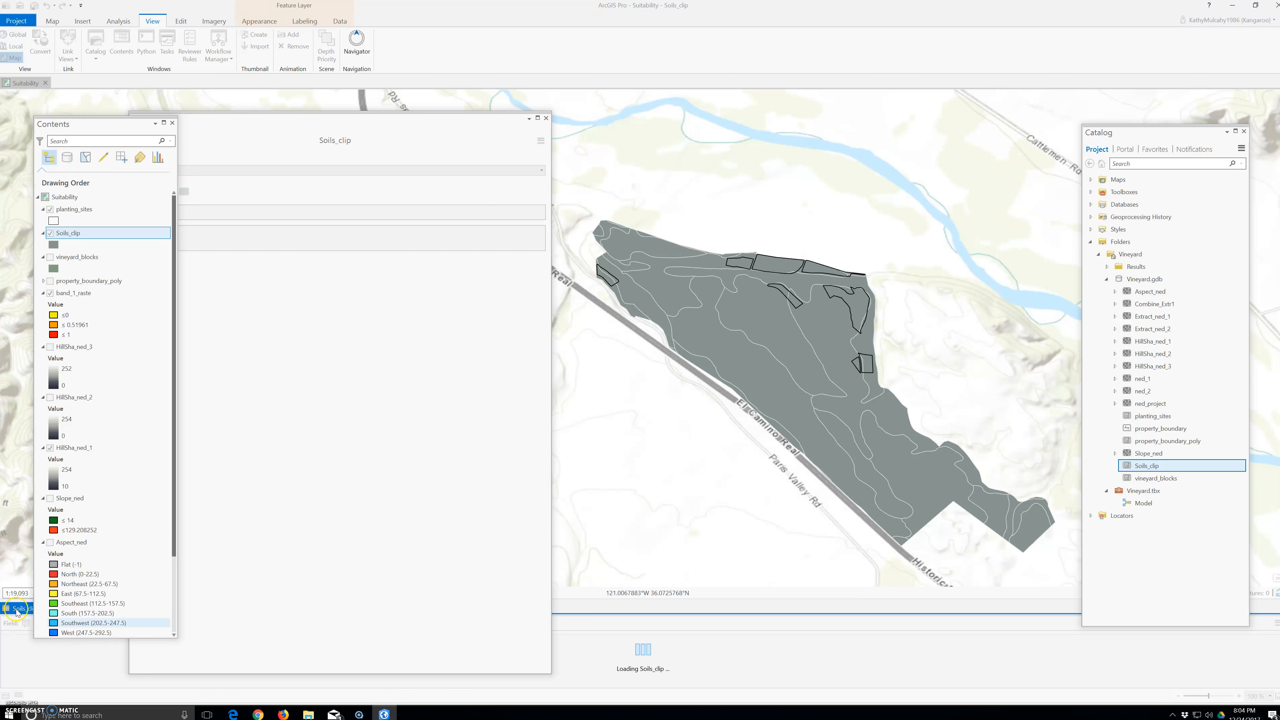
{"action": "left_click_drag", "start_coordinate": [20, 620], "coordinate": [382, 247]}
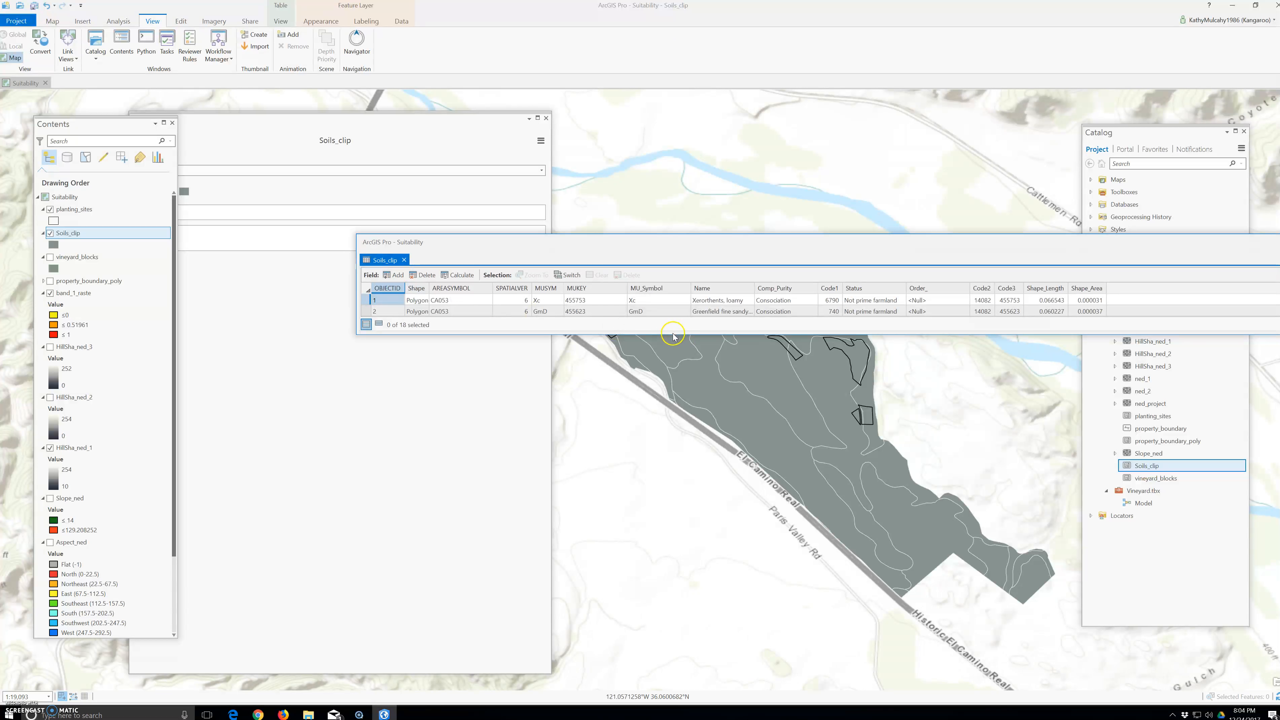
{"action": "left_click_drag", "start_coordinate": [673, 336], "coordinate": [588, 591]}
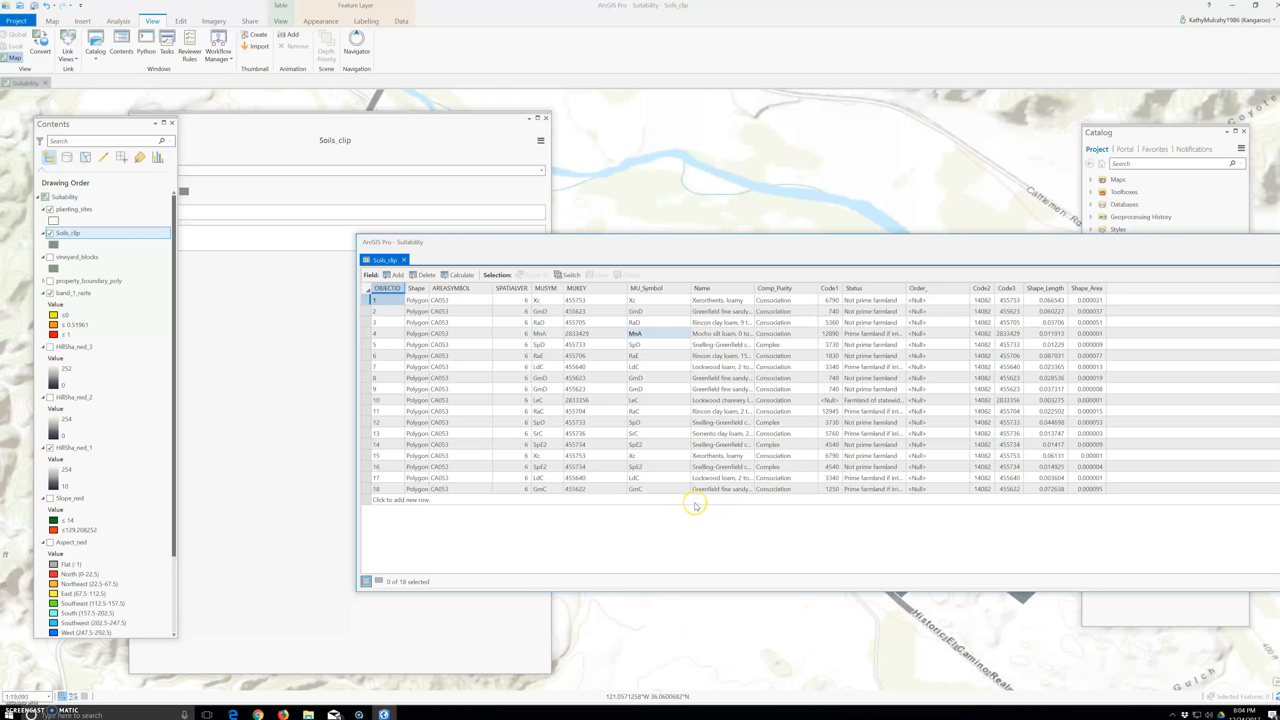
Sort the Soils_clip table ascending by Name and select the four Greenfield fine sandy loam records, OBJECTID 18, 2, 8 and 9
{"action": "left_click", "coordinate": [714, 489]}
{"action": "left_click", "coordinate": [718, 286]}
{"action": "left_click", "coordinate": [718, 286]}
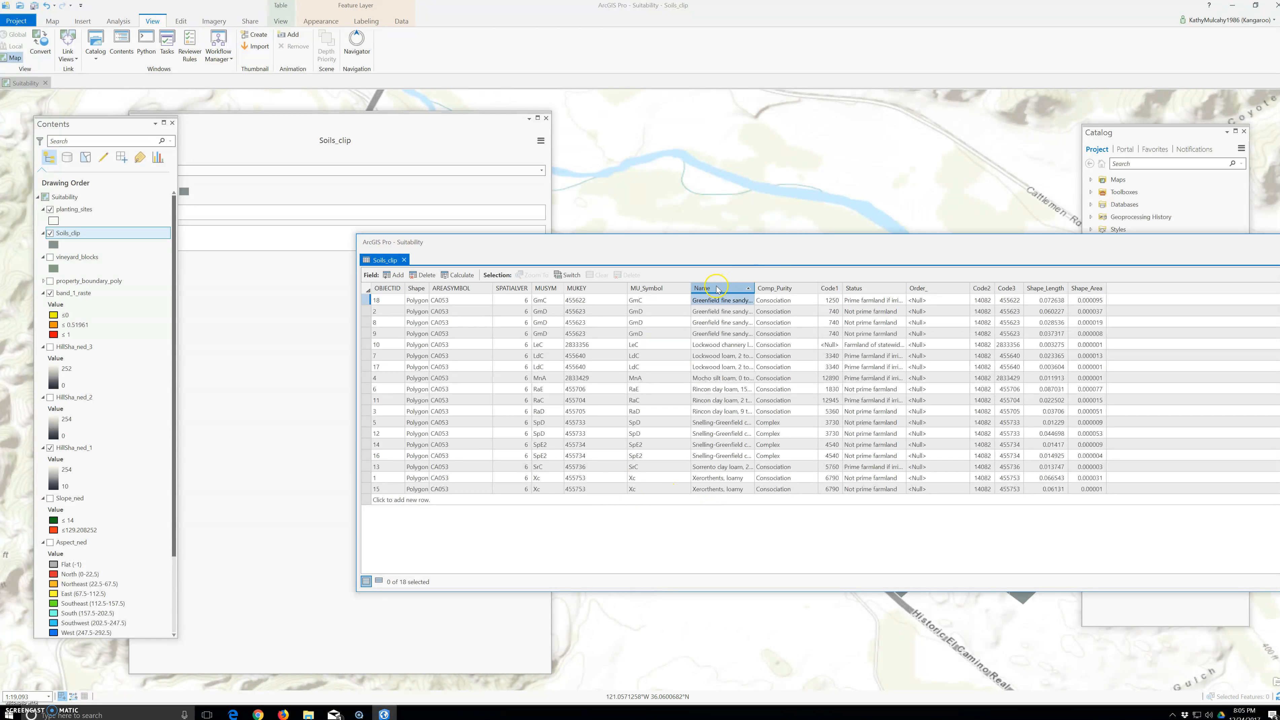
{"action": "left_click", "coordinate": [365, 301]}
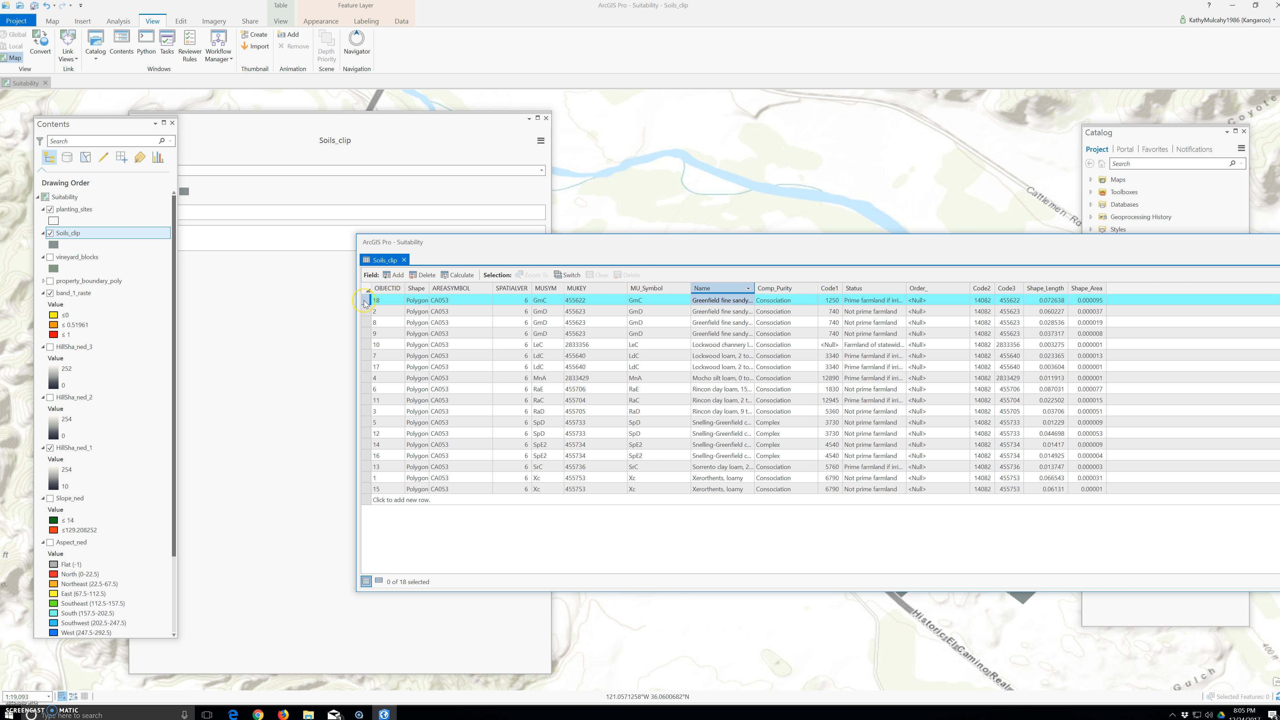
{"action": "left_click", "coordinate": [368, 312], "text": "ctrl"}
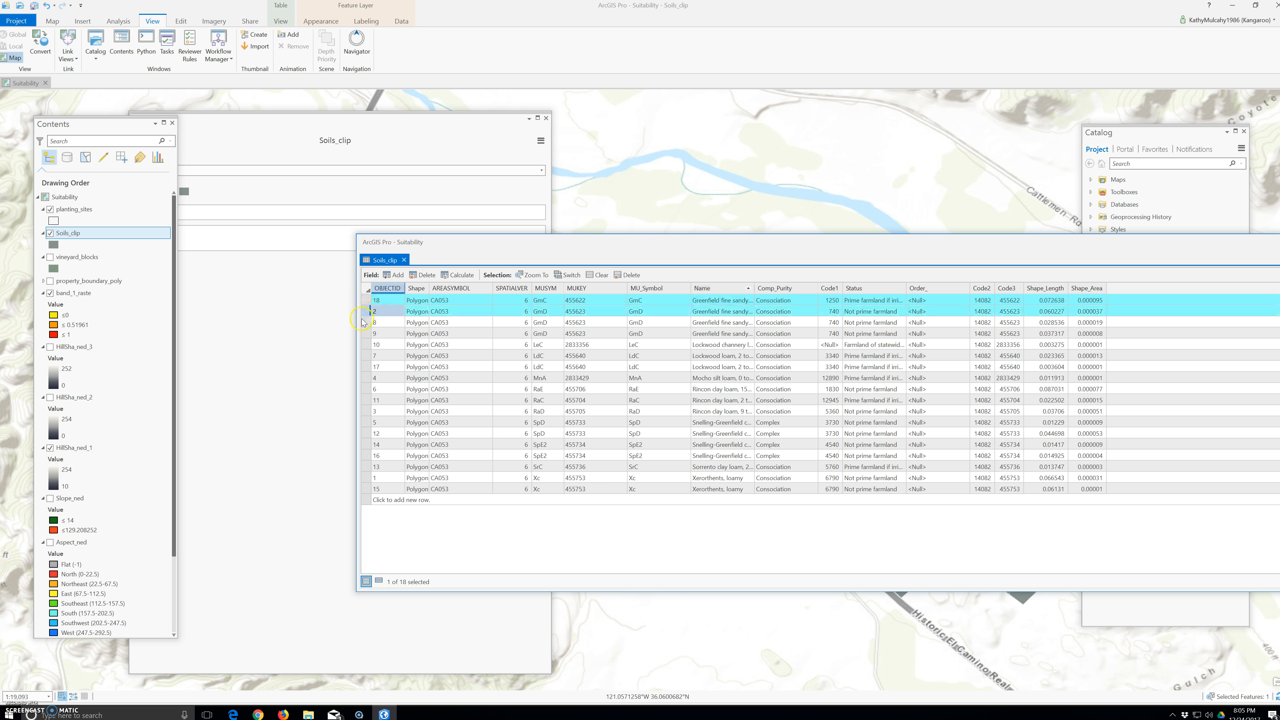
{"action": "left_click", "coordinate": [366, 323], "text": "ctrl"}
{"action": "left_click", "coordinate": [363, 334], "text": "ctrl"}
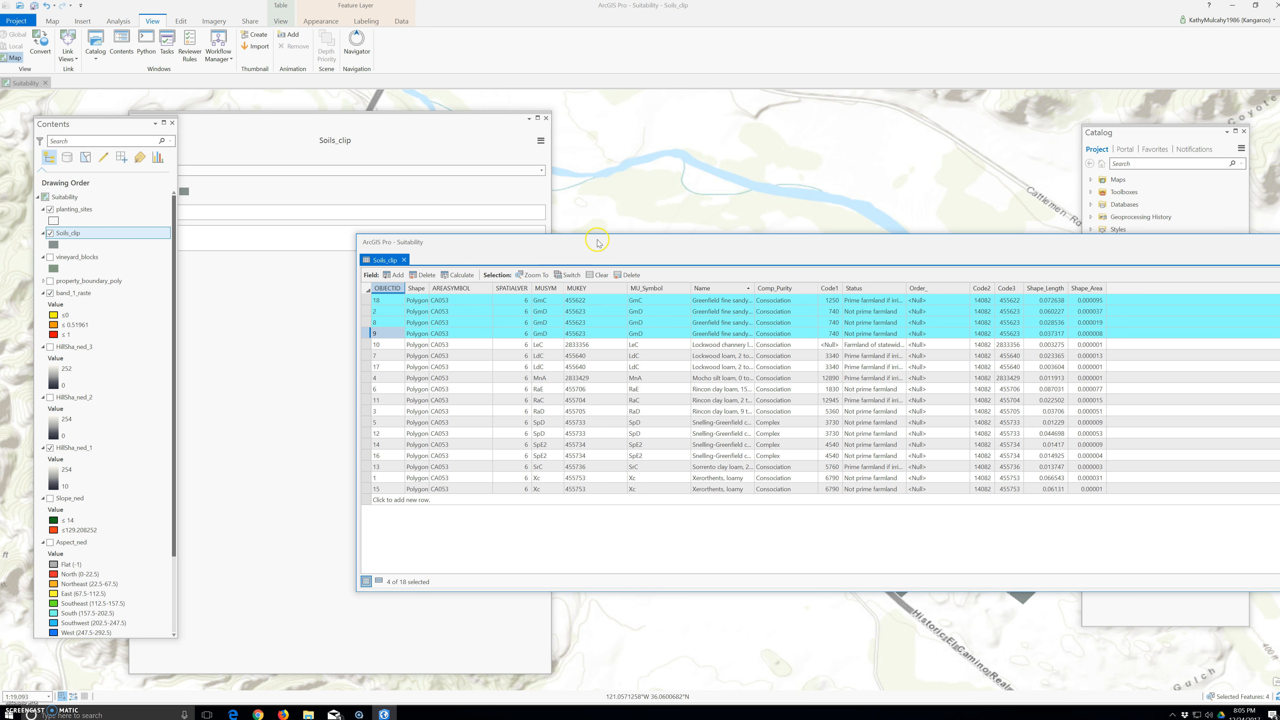
Move the soils table clear of the selected polygons on the map and widen its Name column to show the full soil names
{"action": "left_click_drag", "start_coordinate": [599, 239], "coordinate": [546, 428]}
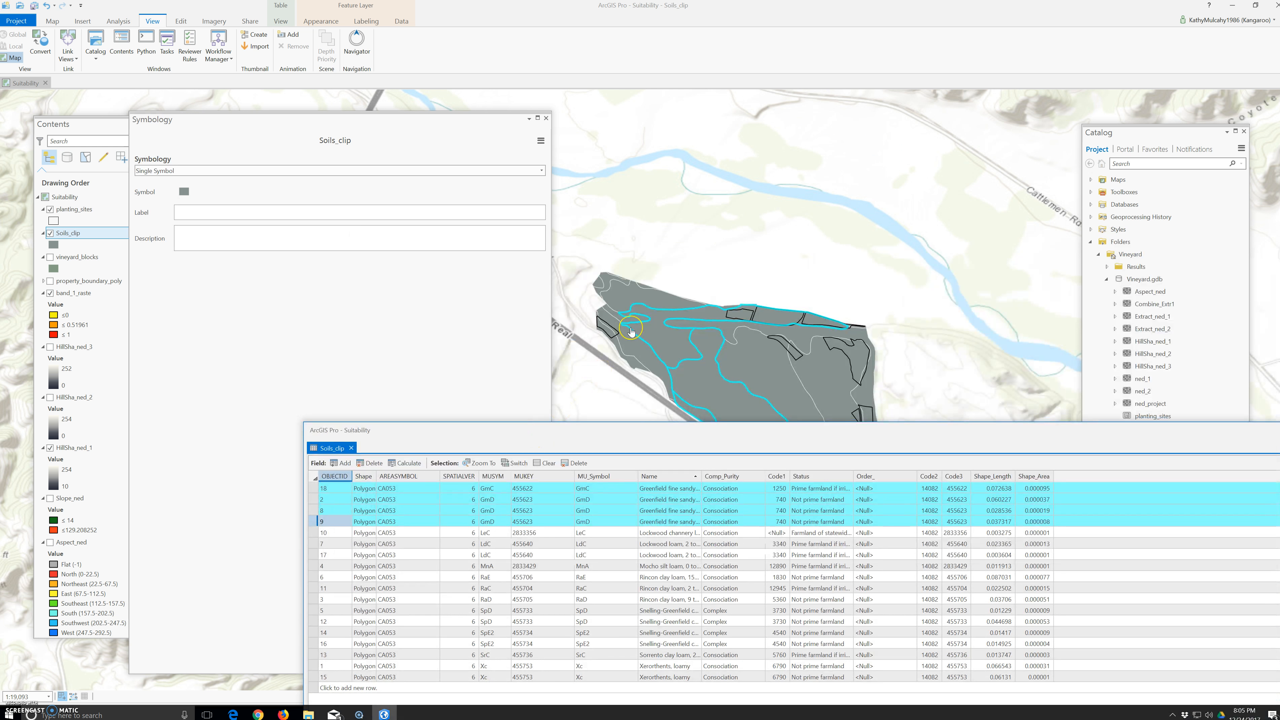
{"action": "scroll", "coordinate": [632, 332], "scroll_direction": "down", "scroll_amount": 5}
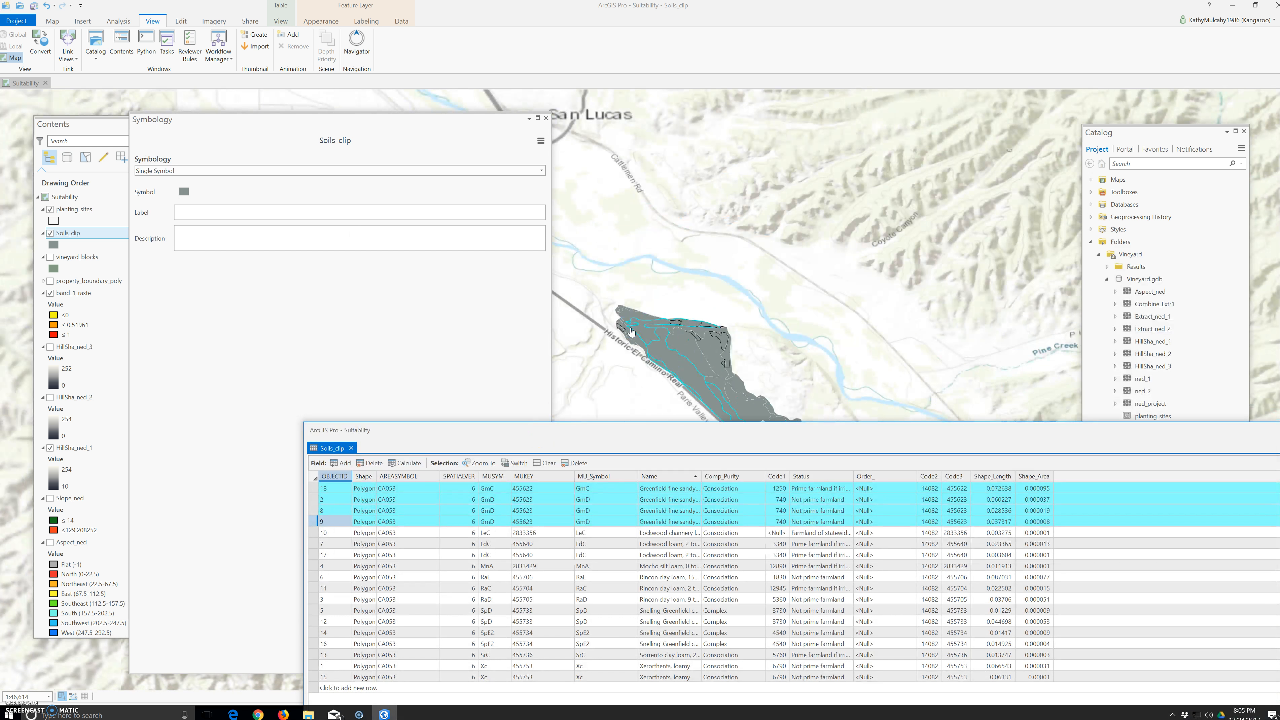
{"action": "left_click", "coordinate": [624, 533]}
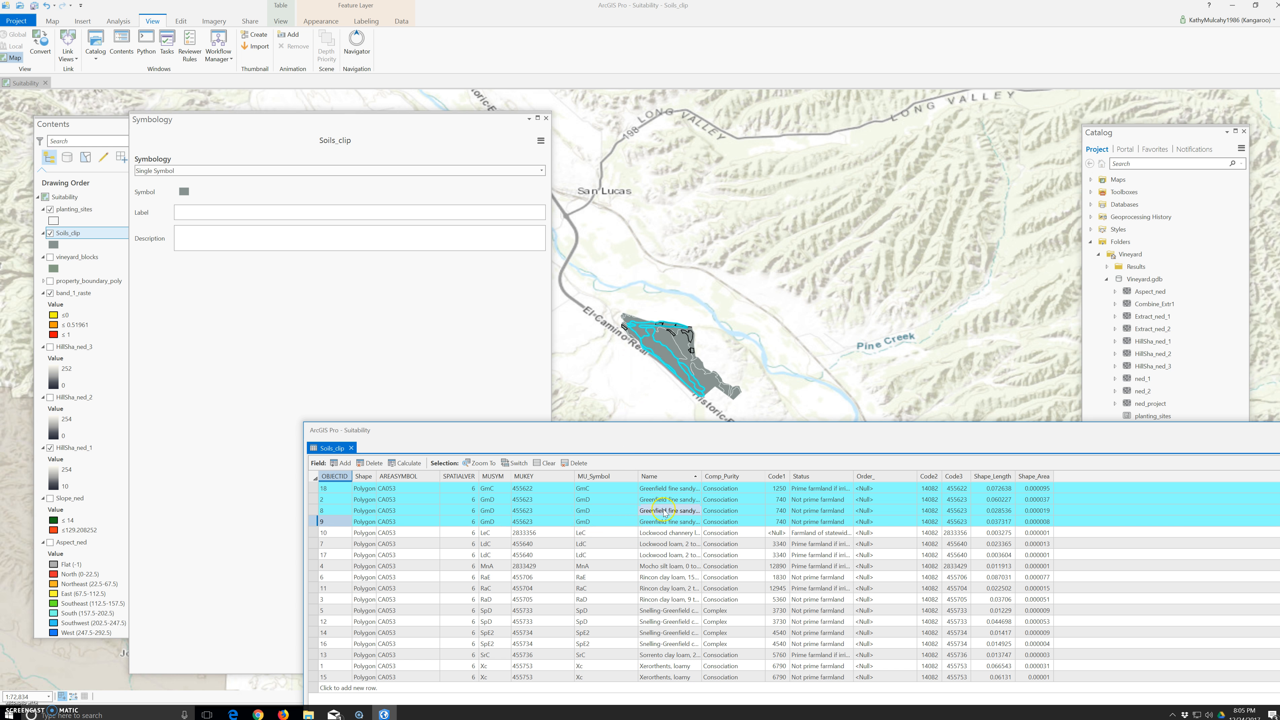
{"action": "left_click_drag", "start_coordinate": [702, 475], "coordinate": [927, 462]}
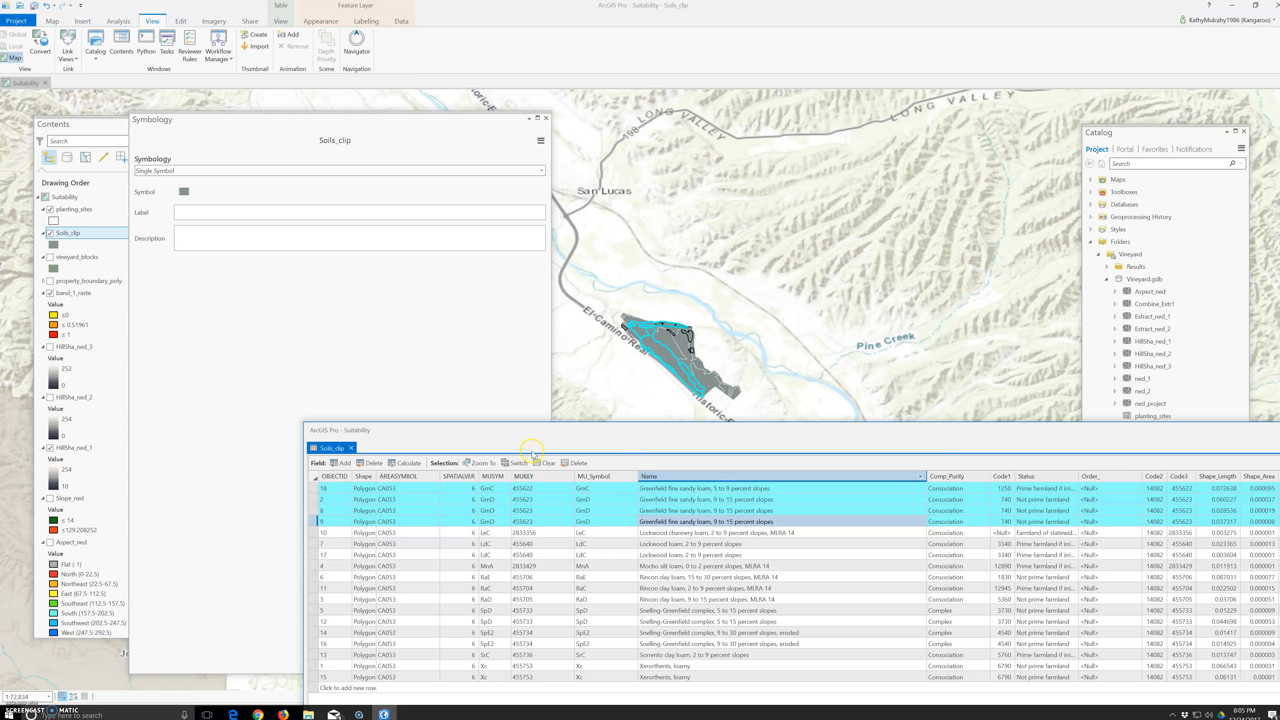
{"action": "left_click_drag", "start_coordinate": [483, 439], "coordinate": [336, 411]}
{"action": "left_click", "coordinate": [572, 507]}
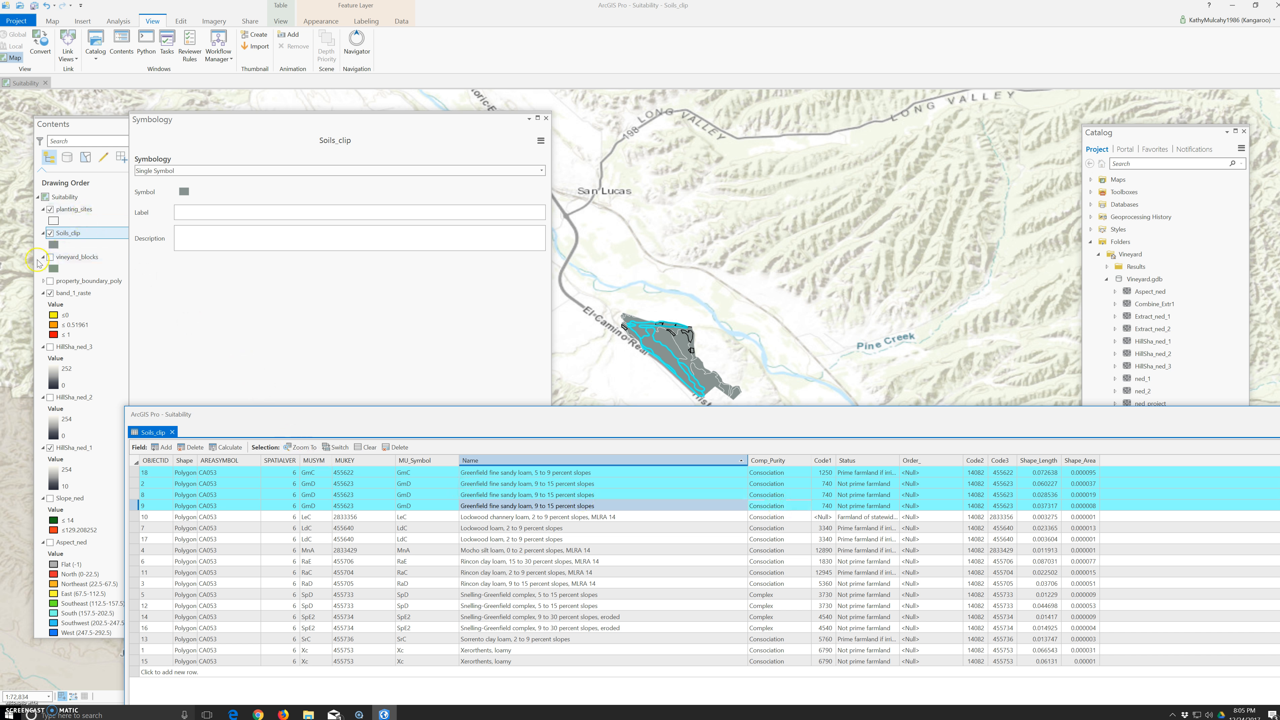
Give the Soils_clip polygon symbol a no-color fill and apply it, keeping the 0.75 pt outline
{"action": "left_click", "coordinate": [53, 246]}
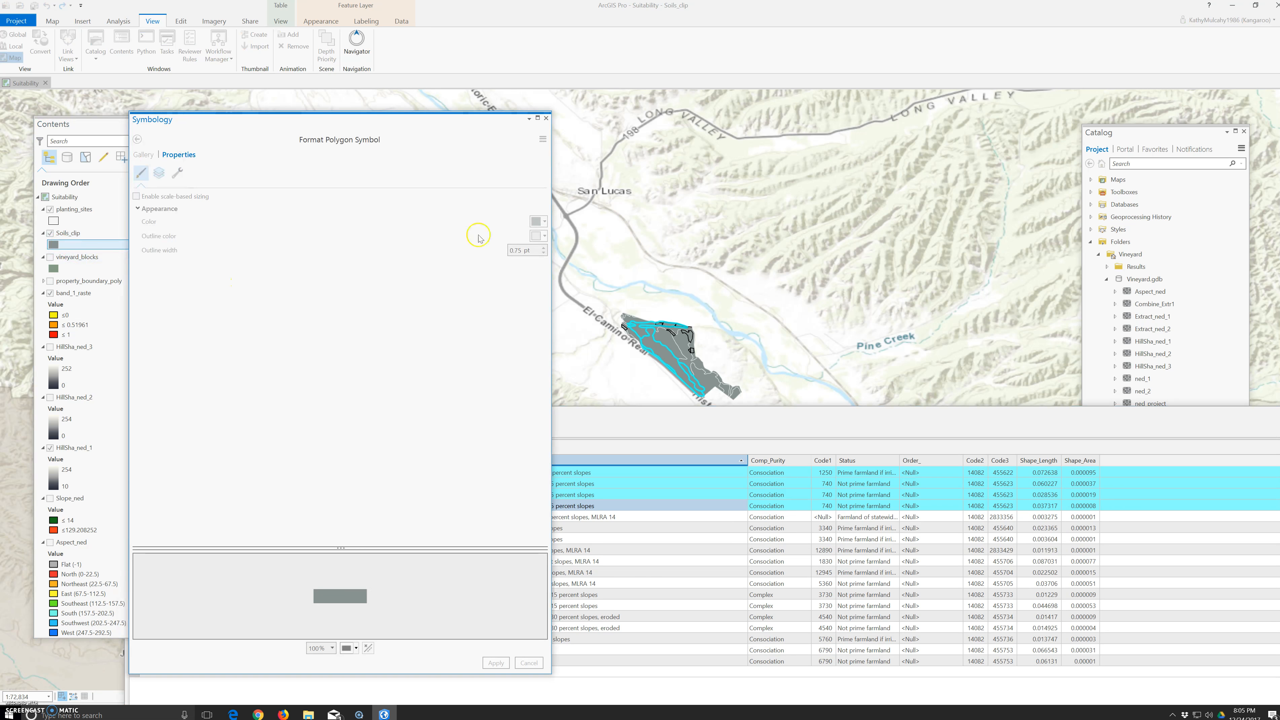
{"action": "left_click", "coordinate": [545, 222]}
{"action": "left_click", "coordinate": [539, 251]}
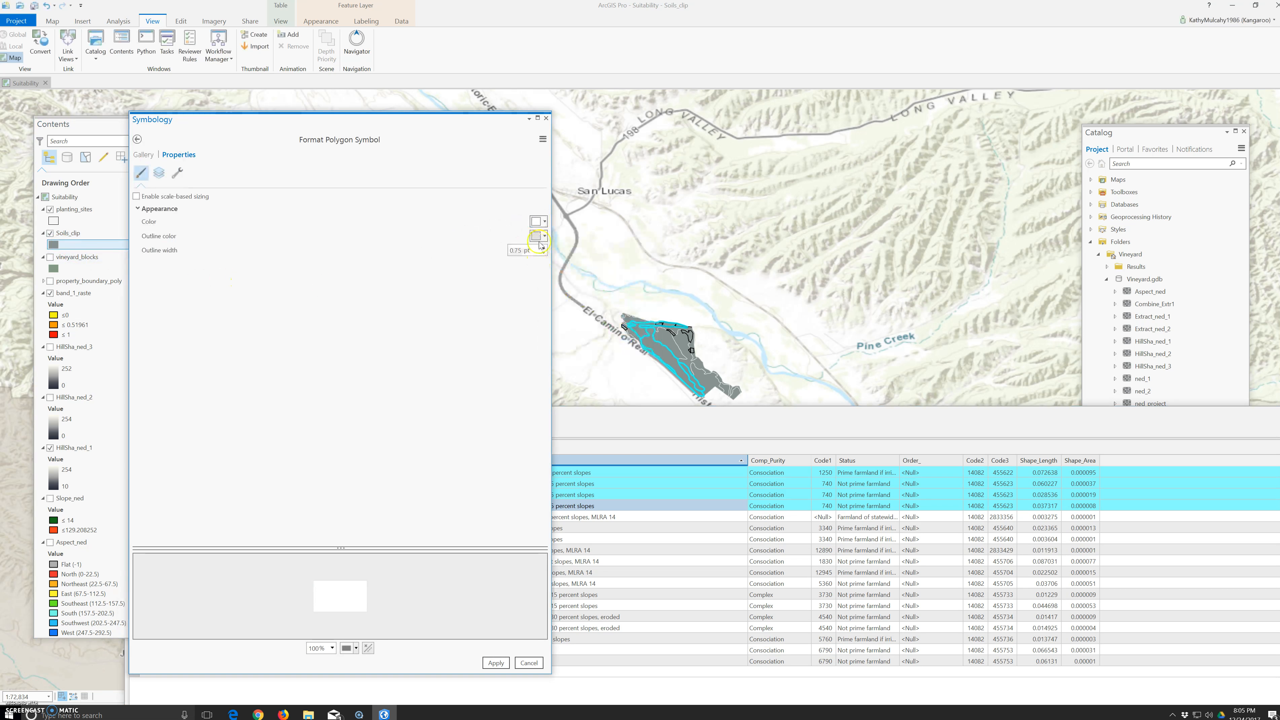
{"action": "left_click", "coordinate": [546, 222]}
{"action": "left_click", "coordinate": [540, 257]}
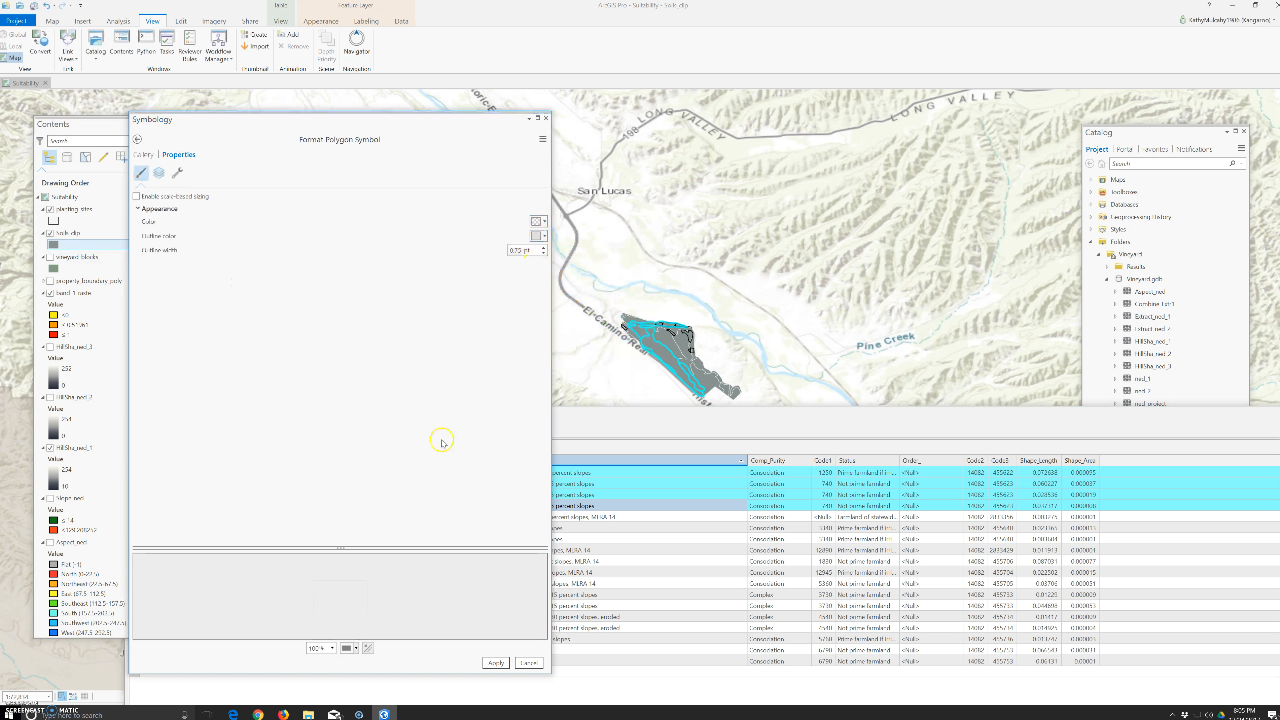
{"action": "left_click", "coordinate": [502, 663]}
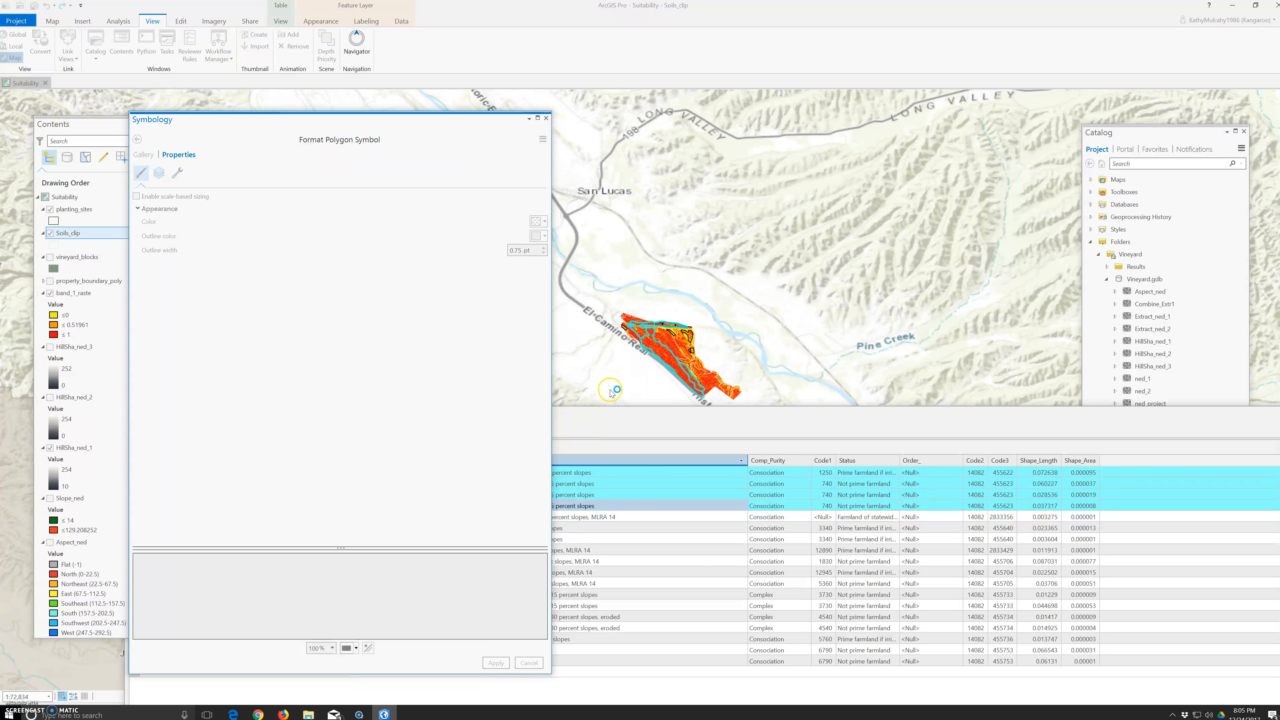